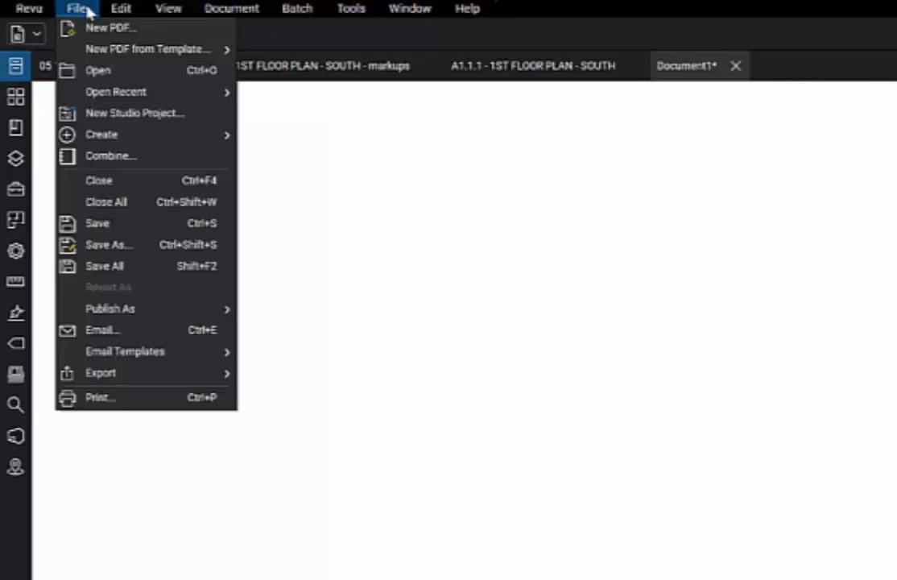
click(241, 10)
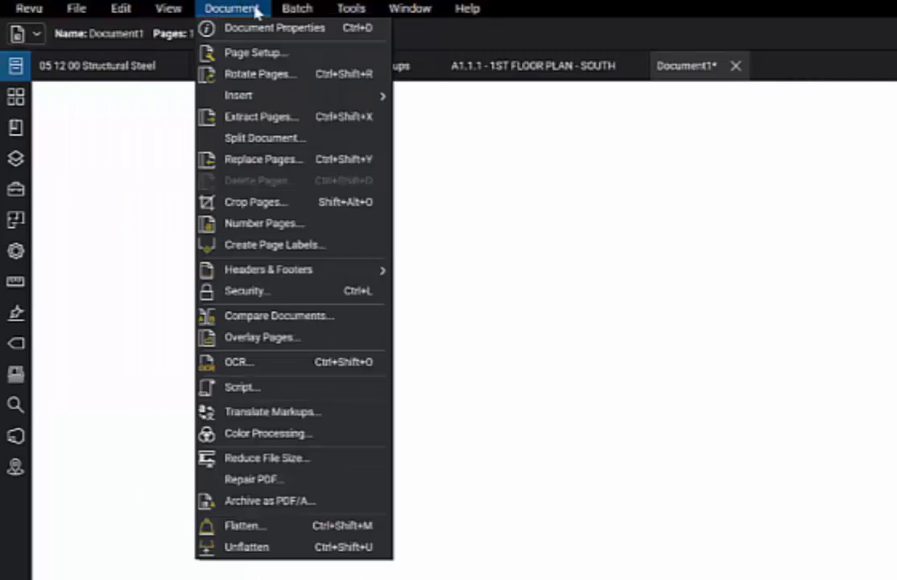
mouse_move(288, 12)
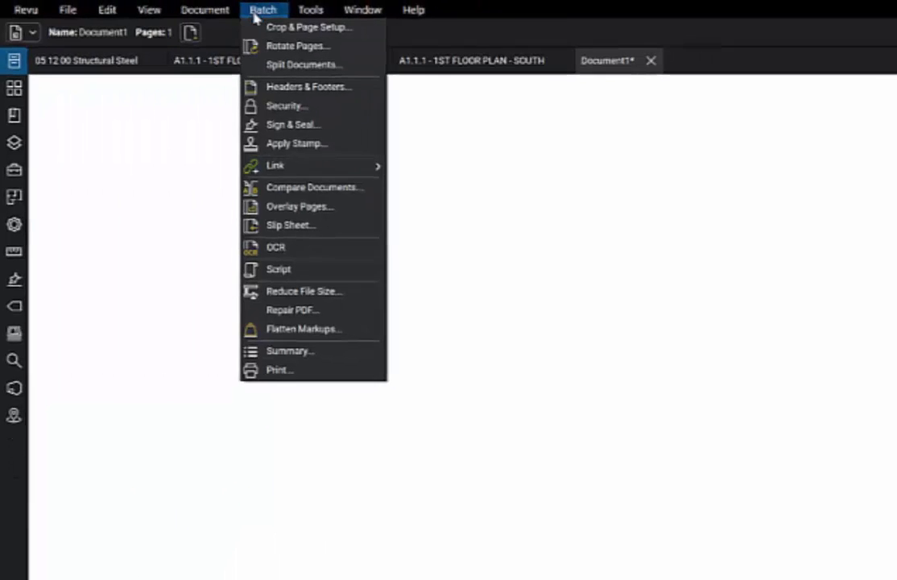
click(750, 20)
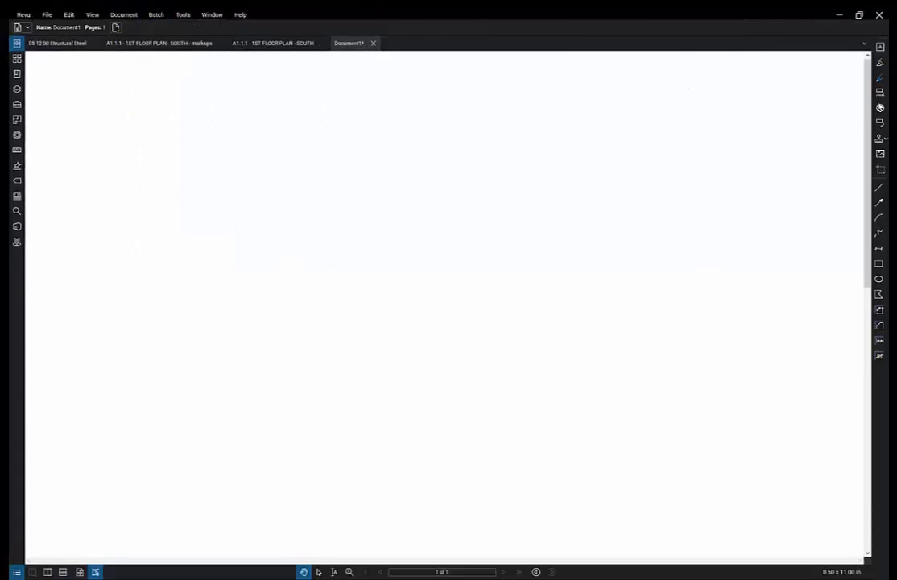
Expand the File Access panel to view its file categories and recent files, and collapse it again
key(ctrl)
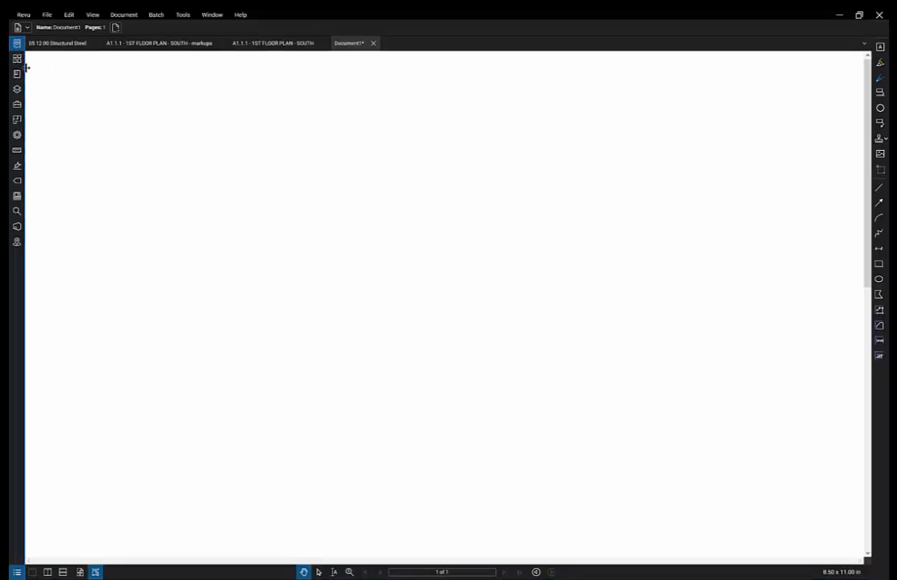
drag(27, 69, 294, 117)
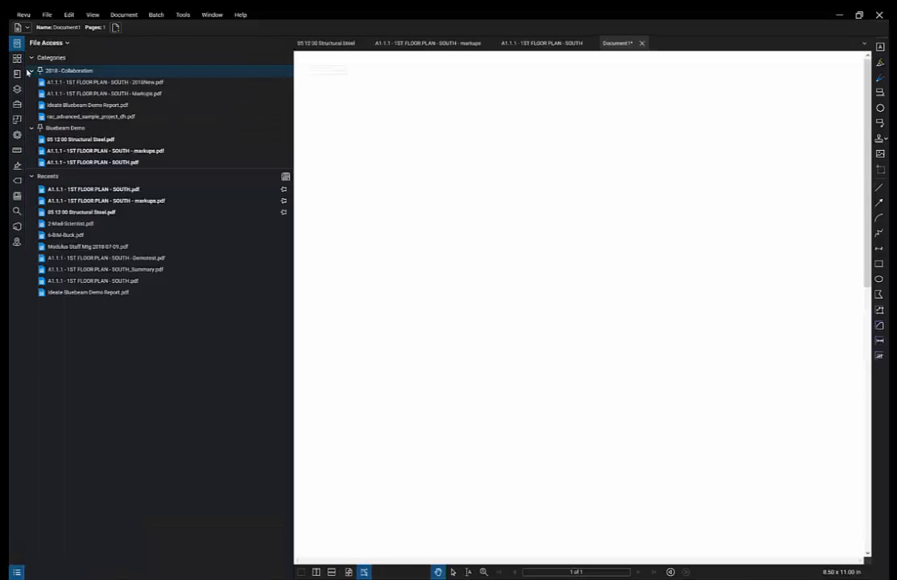
double_click(294, 116)
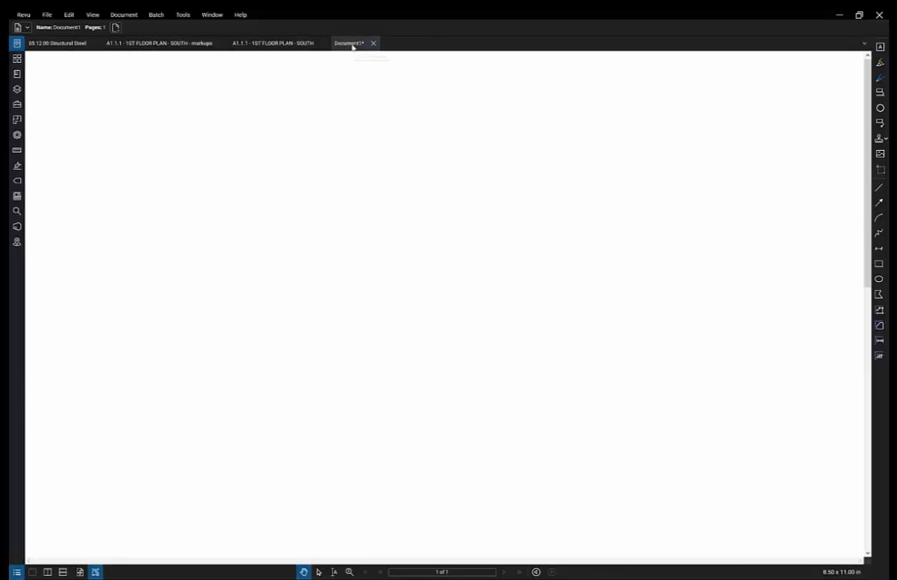
Detach Document1 into a floating window and dock it back with the other open documents
drag(352, 47, 325, 187)
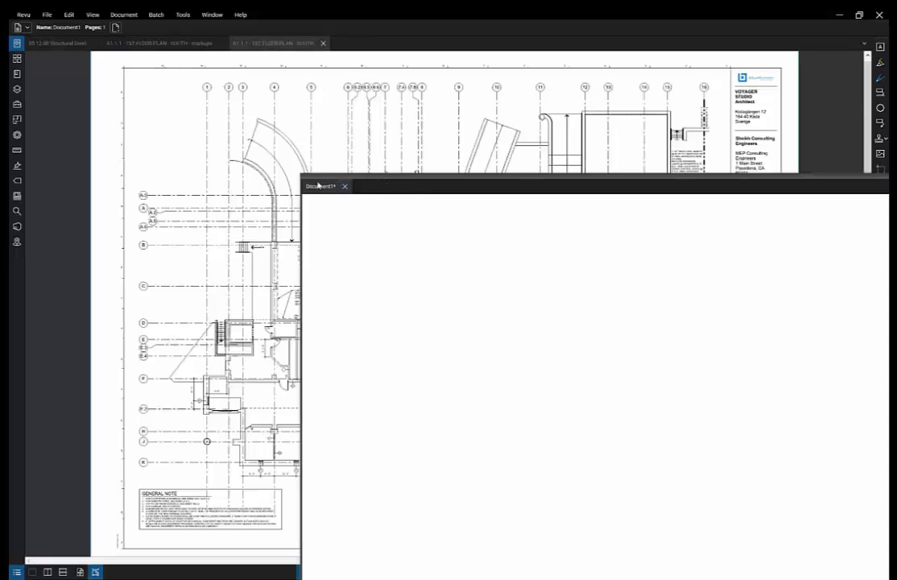
drag(316, 186, 241, 45)
Read through the work scope list on the first page of the 05 12 00 Structural Steel specification
click(61, 43)
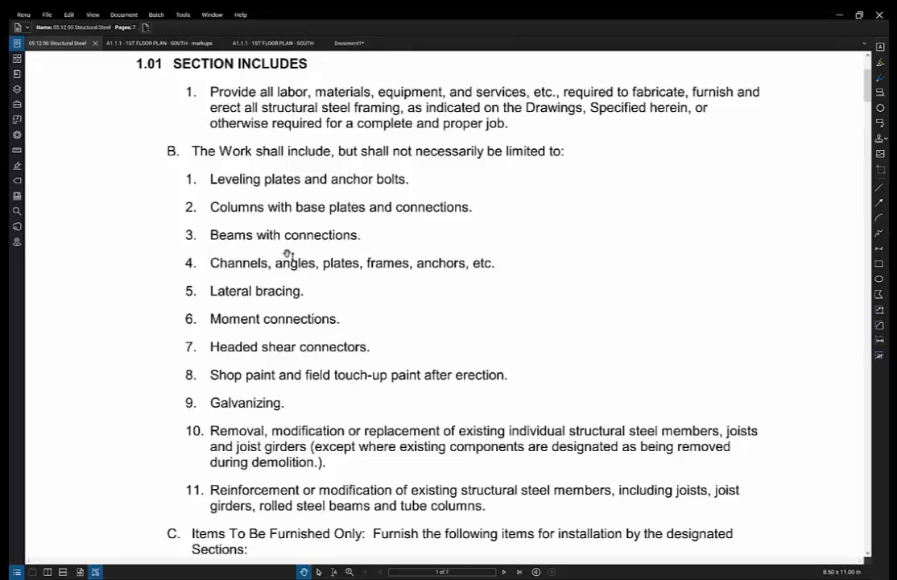
scroll(288, 254, down, 5)
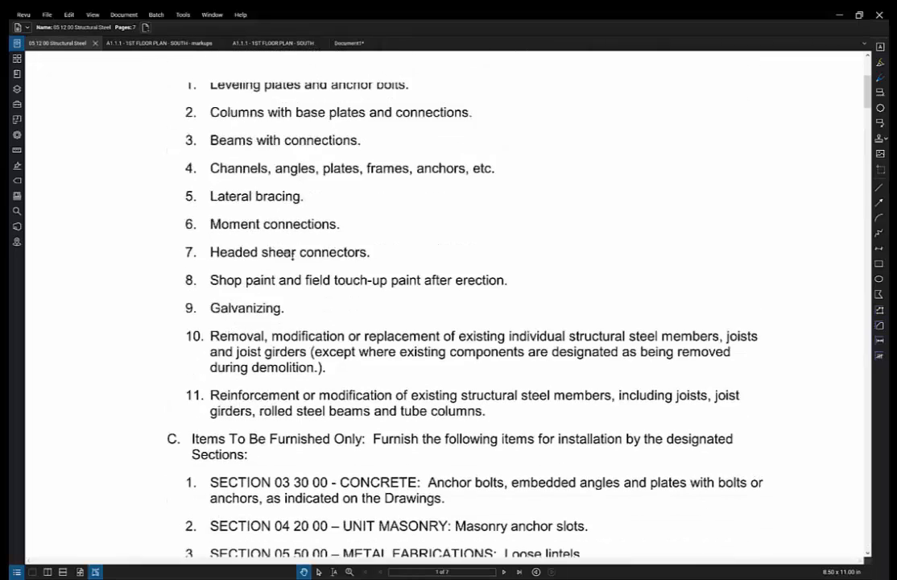
scroll(287, 254, up, 5)
scroll(288, 254, down, 1)
scroll(290, 246, up, 2)
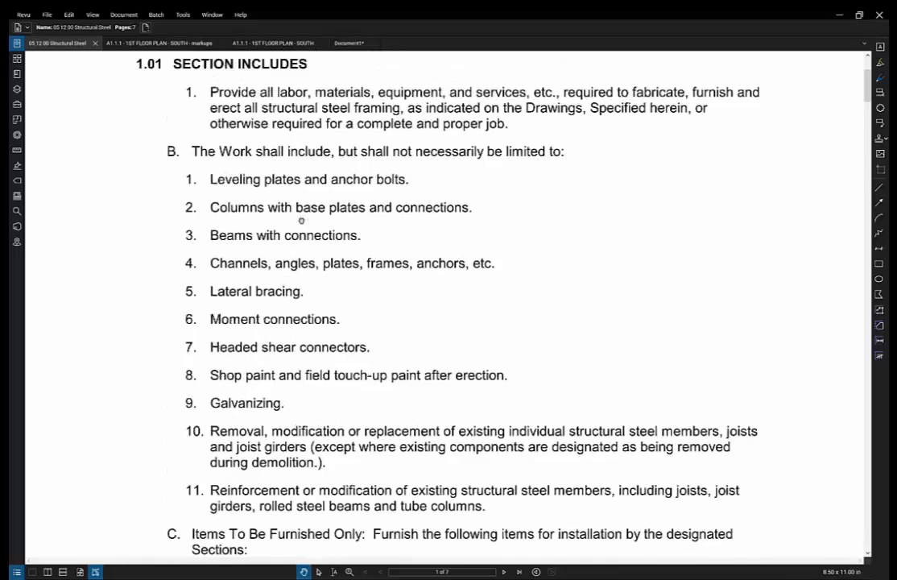
drag(301, 241, 272, 141)
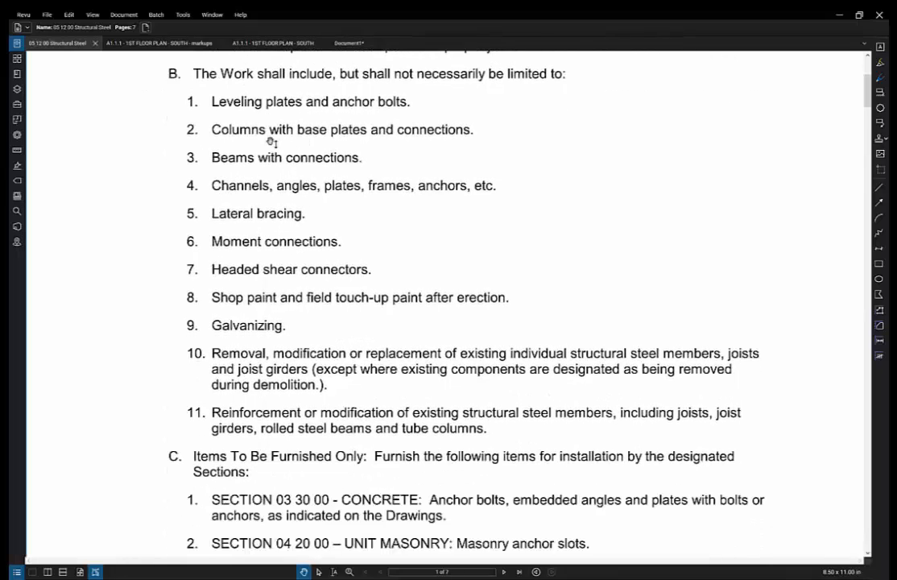
Examine the coloured review markups on the A1.1.1 - 1ST FLOOR PLAN - SOUTH - markups drawing
click(140, 42)
scroll(274, 238, up, 2)
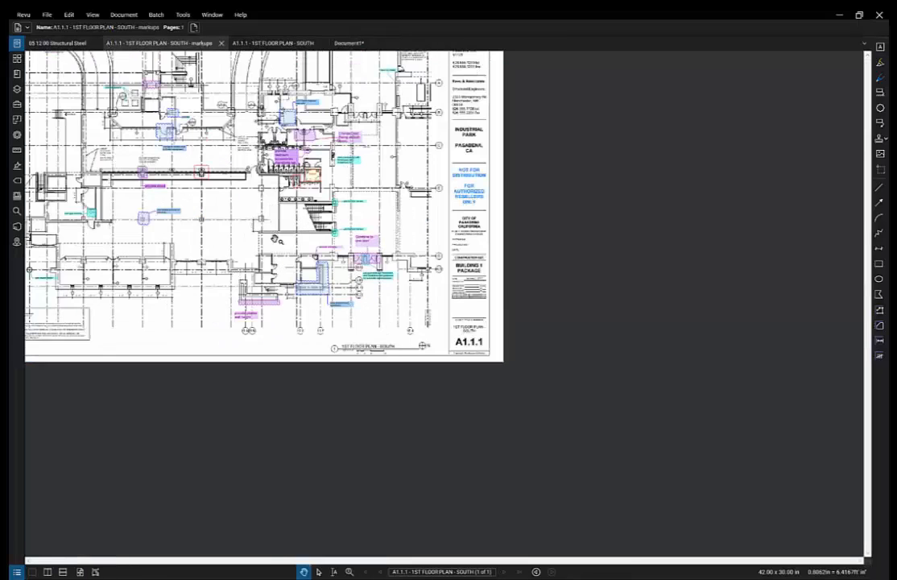
scroll(226, 189, up, 4)
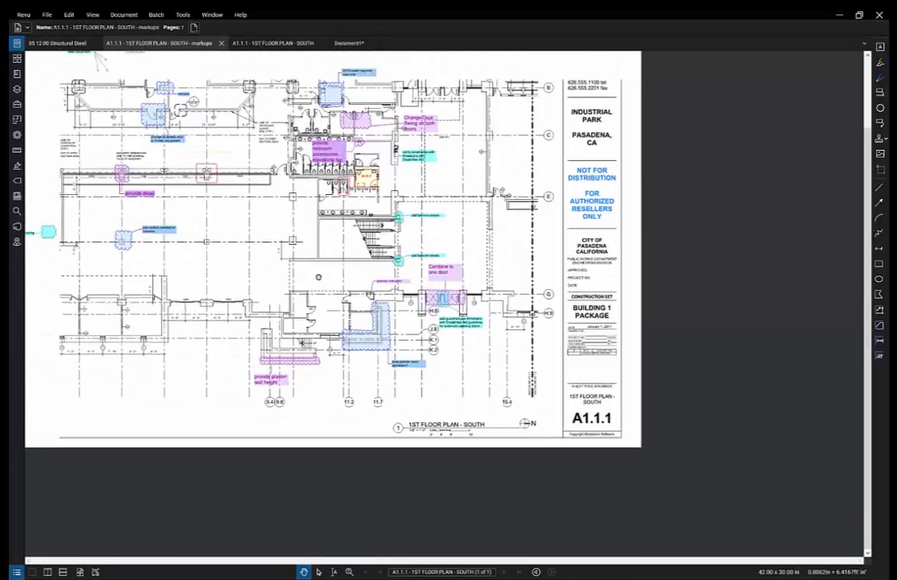
drag(319, 277, 465, 329)
drag(392, 273, 420, 295)
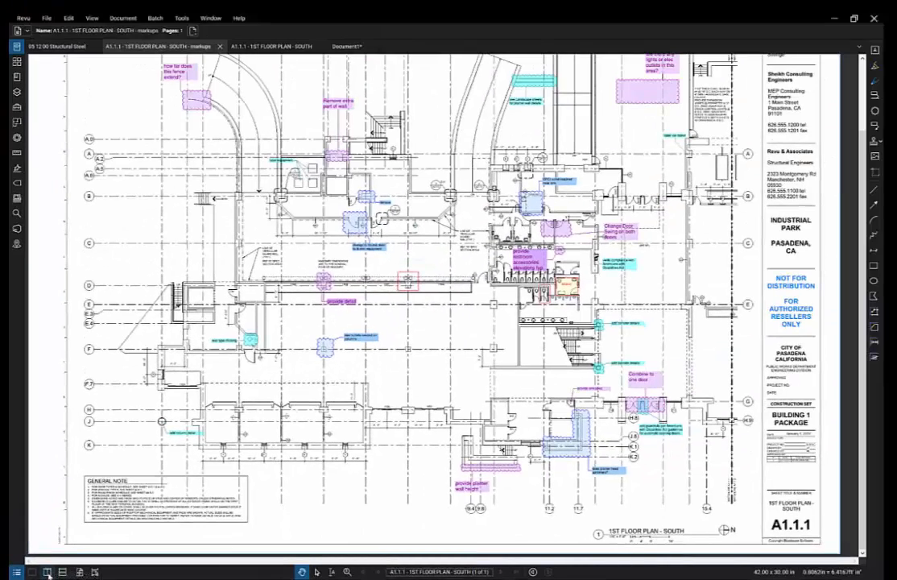
Split the view into two stacked panes, show A1.1.1 - 1ST FLOOR PLAN - SOUTH in one, and close the markups pane
click(62, 573)
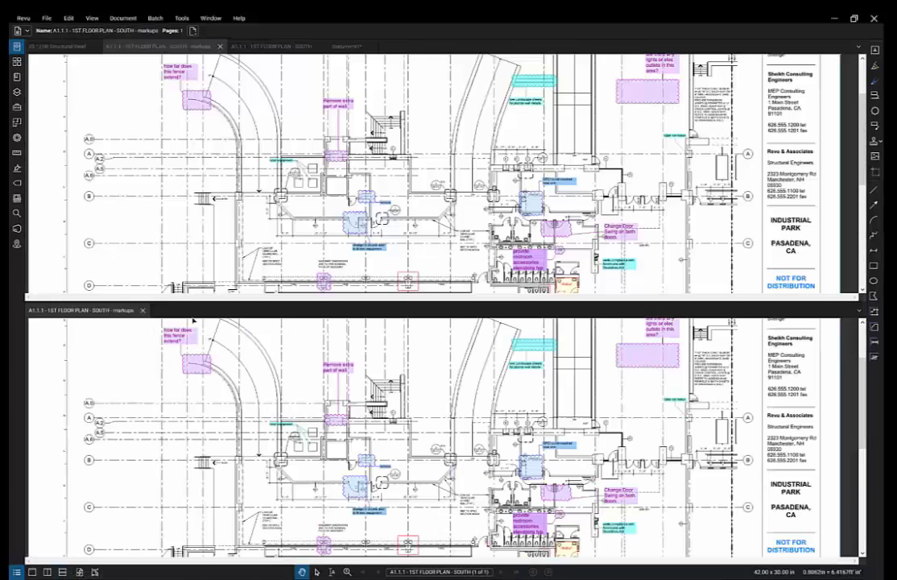
click(270, 45)
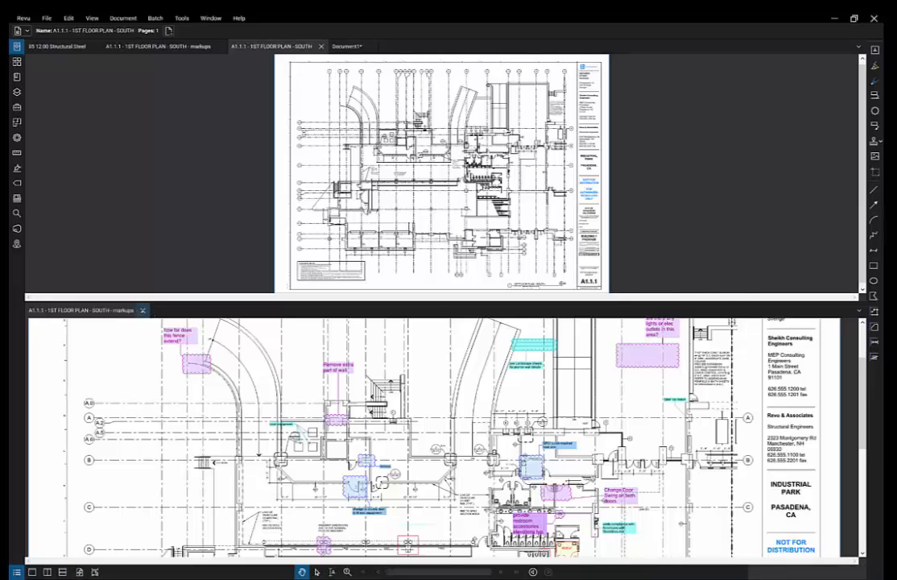
click(142, 310)
Review the keyboard shortcuts assigned to the markup tools
click(23, 18)
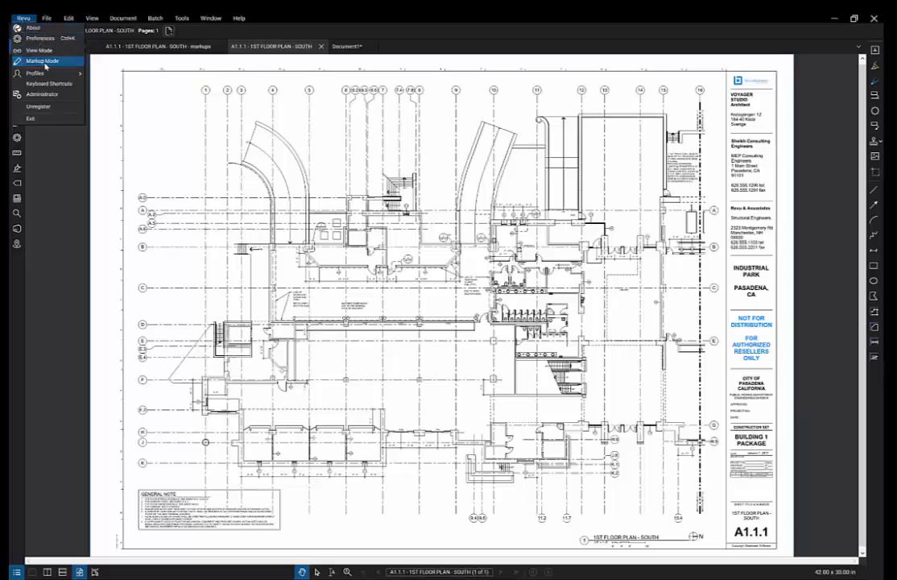
click(47, 85)
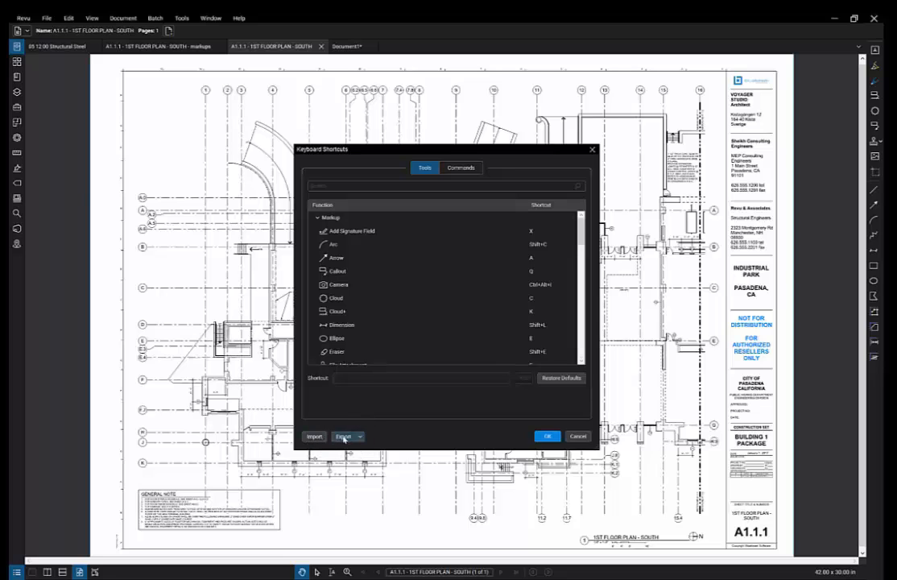
click(553, 438)
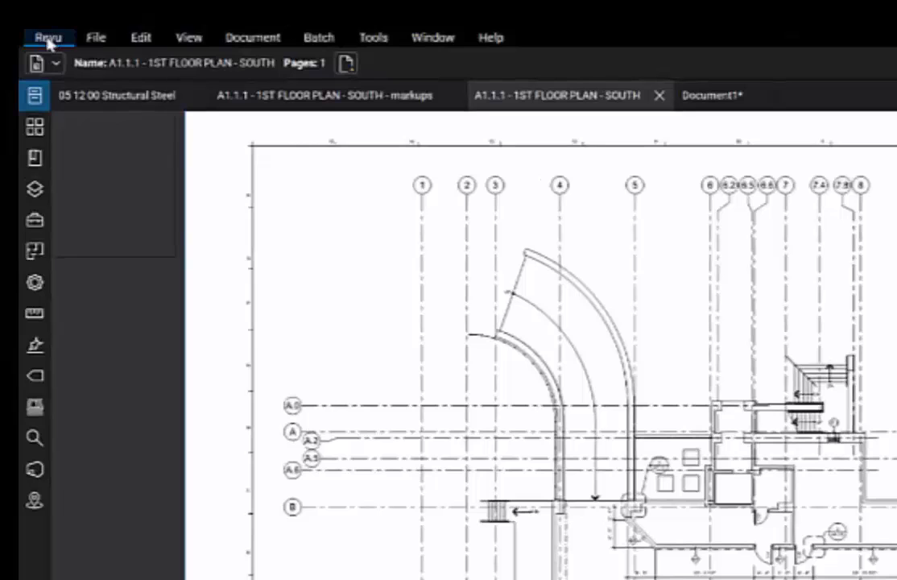
Examine the Field Issues profile and its export options in Manage Profiles
click(49, 37)
mouse_move(74, 155)
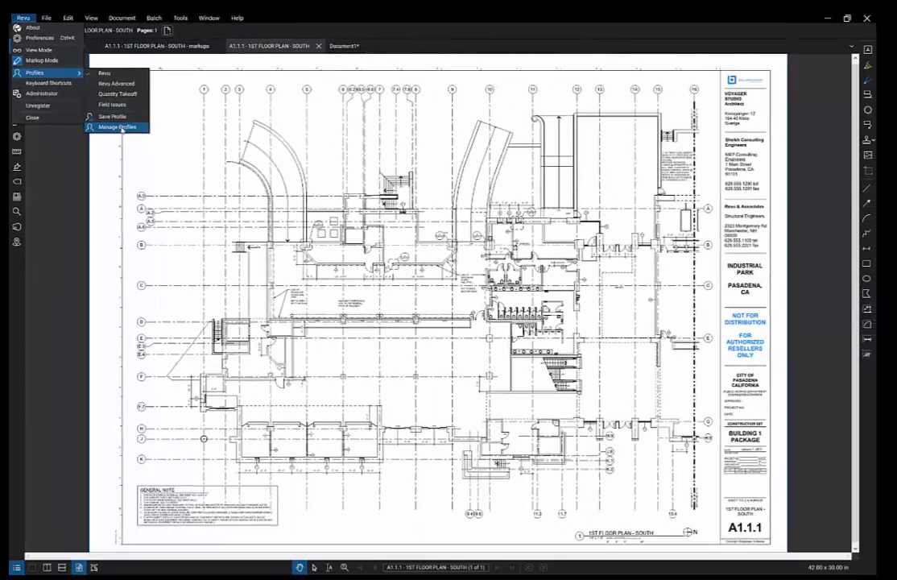
click(137, 146)
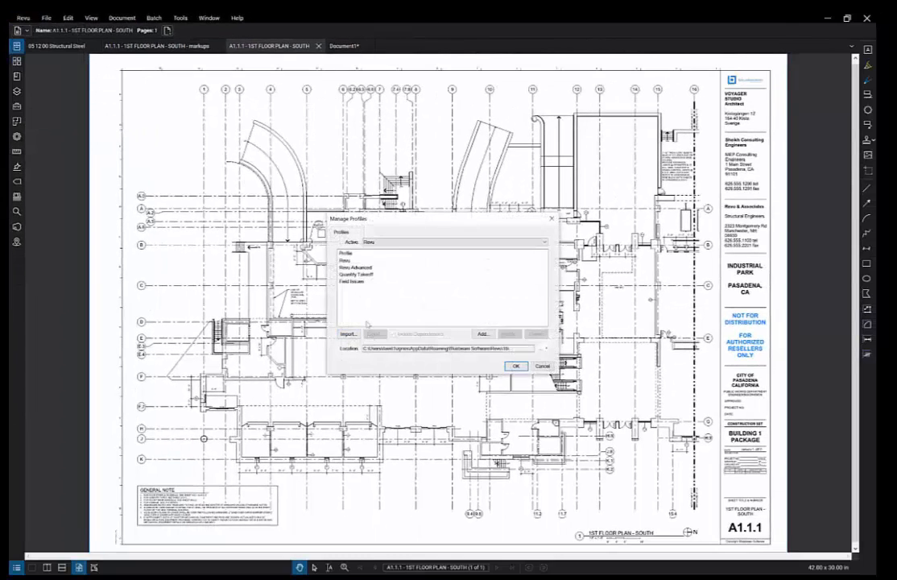
click(354, 282)
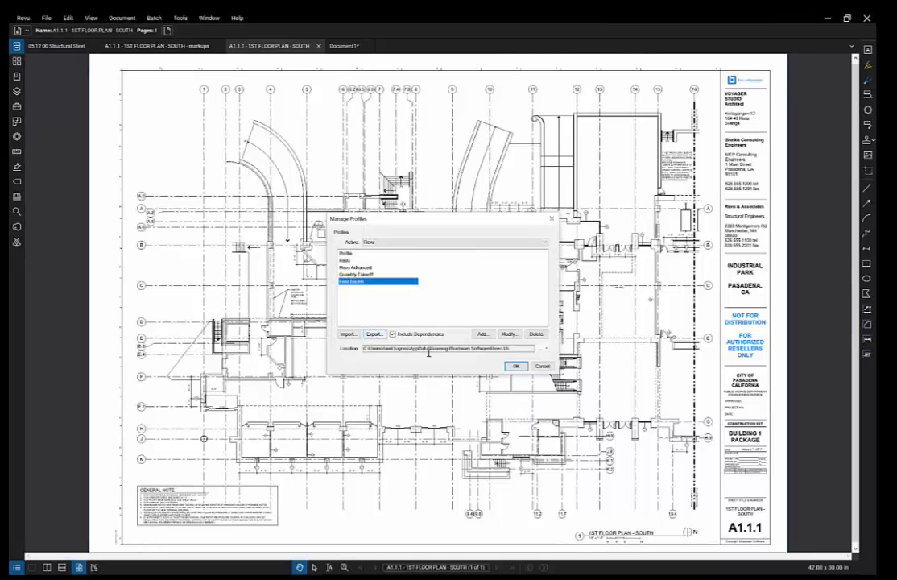
click(517, 367)
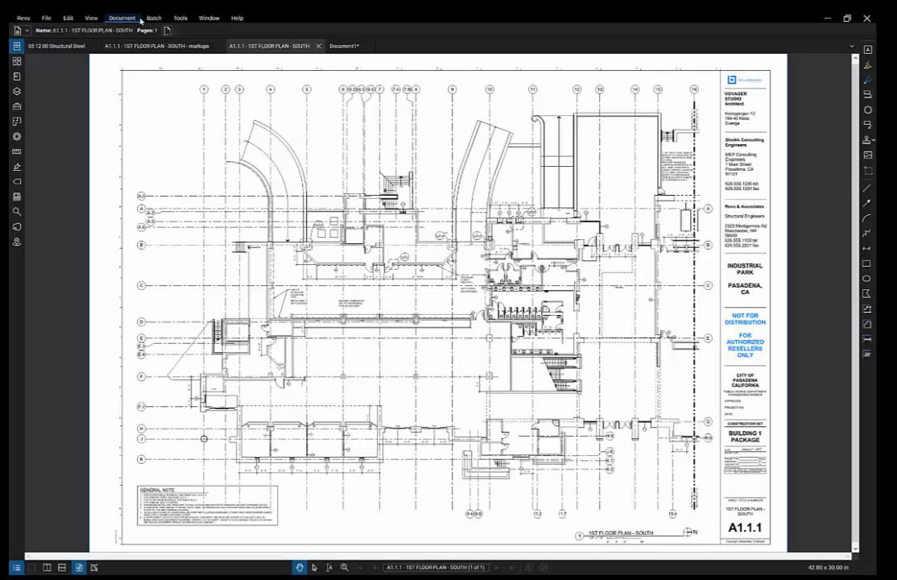
Look through the available stamps and markup tools with their shortcuts
click(180, 18)
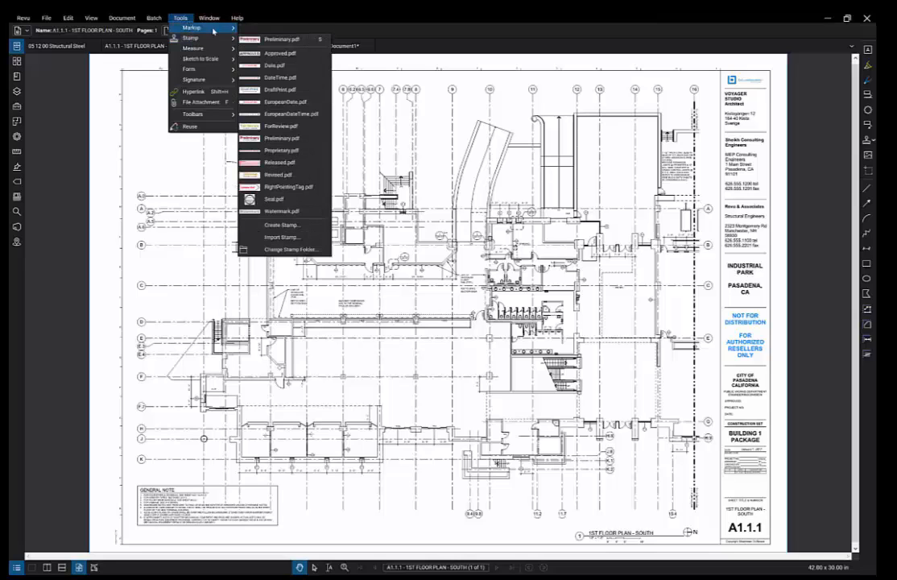
mouse_move(211, 35)
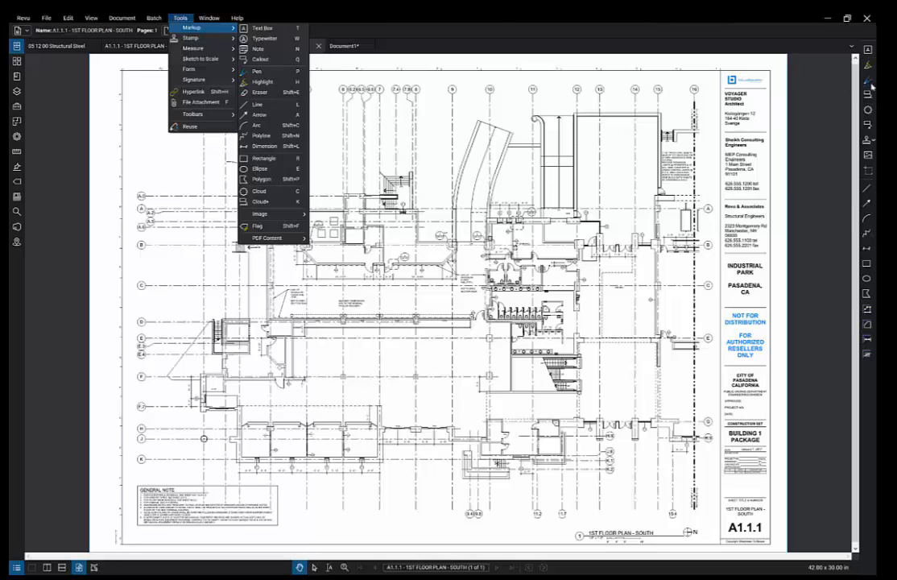
click(317, 16)
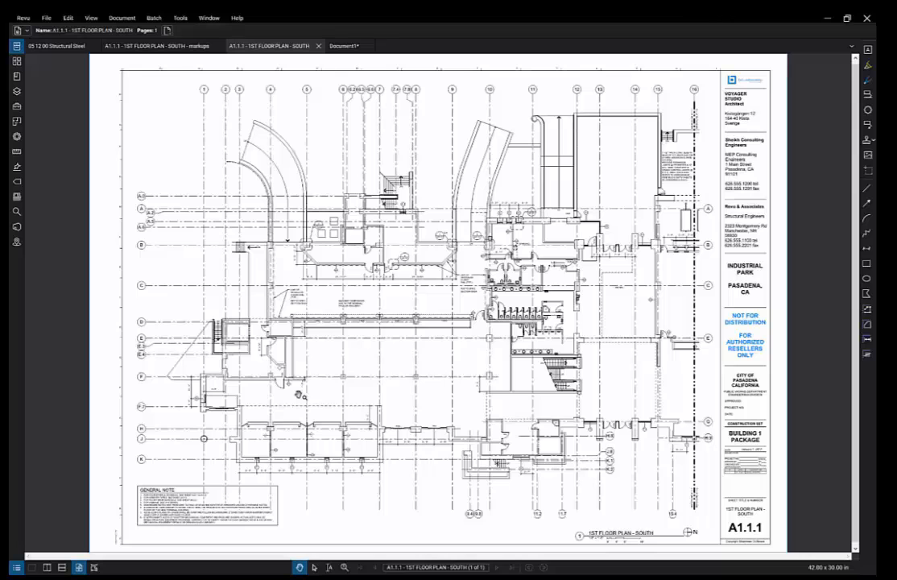
Draw a nearly horizontal red 1.00 pt line in the open area between the masonry dimensions note and the vehicular guard rail note
key(l)
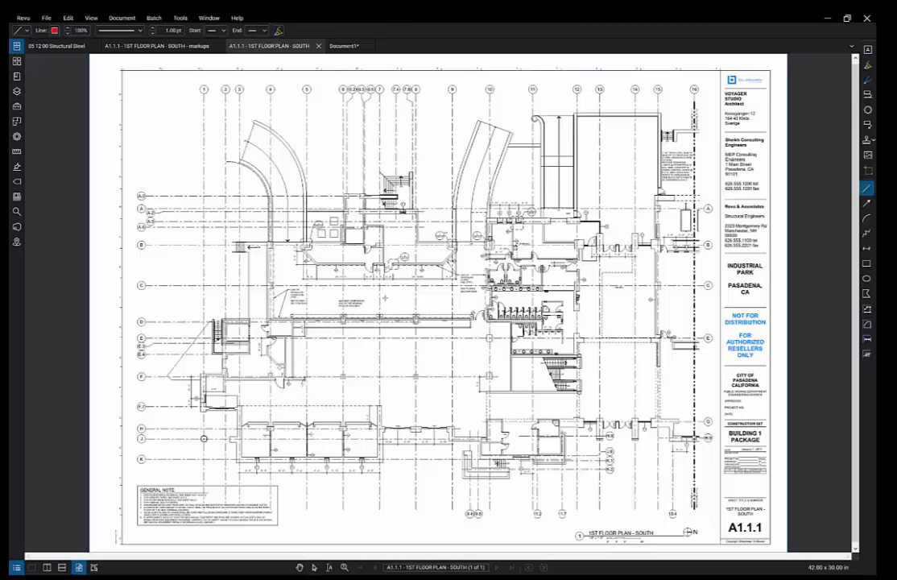
click(431, 297)
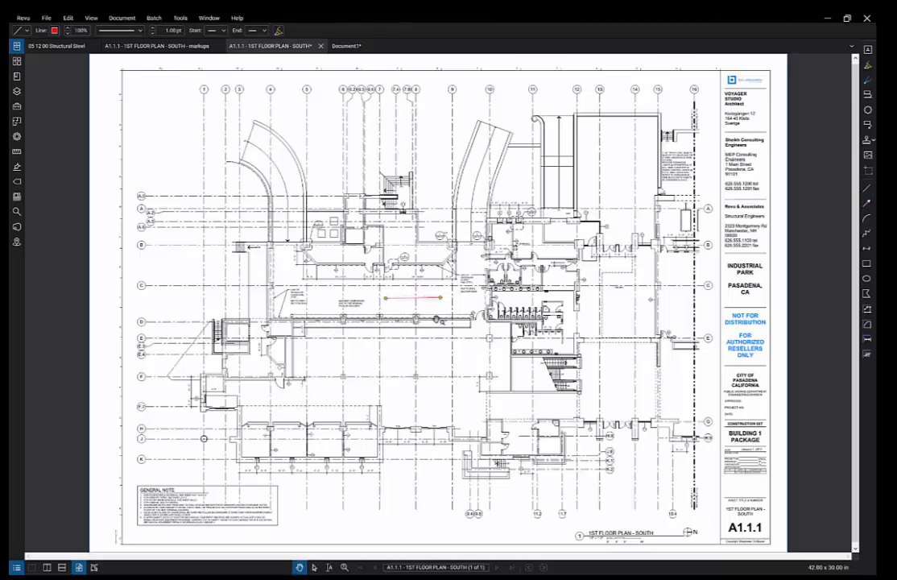
scroll(429, 300, up, 5)
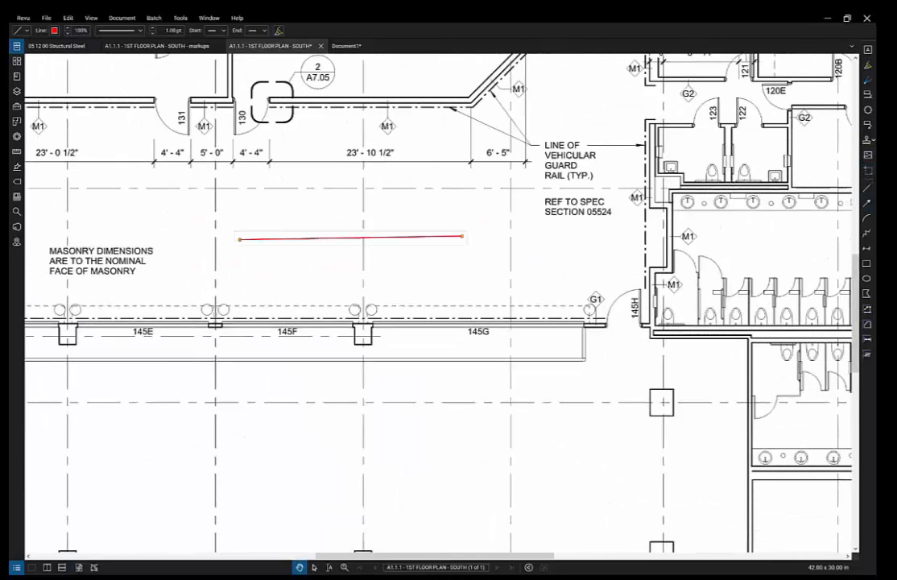
Place a red Cloud+ markup around the column between 145F and 145G with the callout text "Column Material"
click(868, 96)
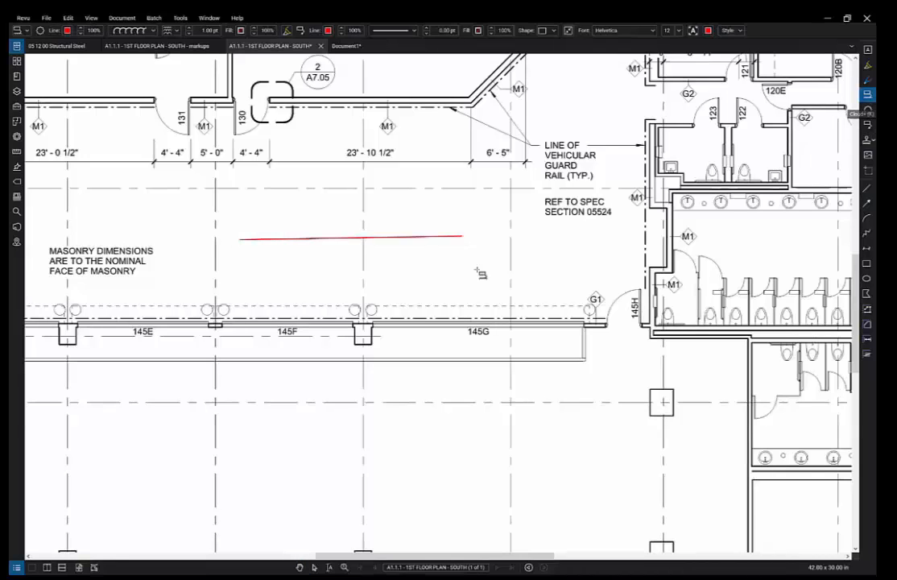
drag(332, 290, 401, 391)
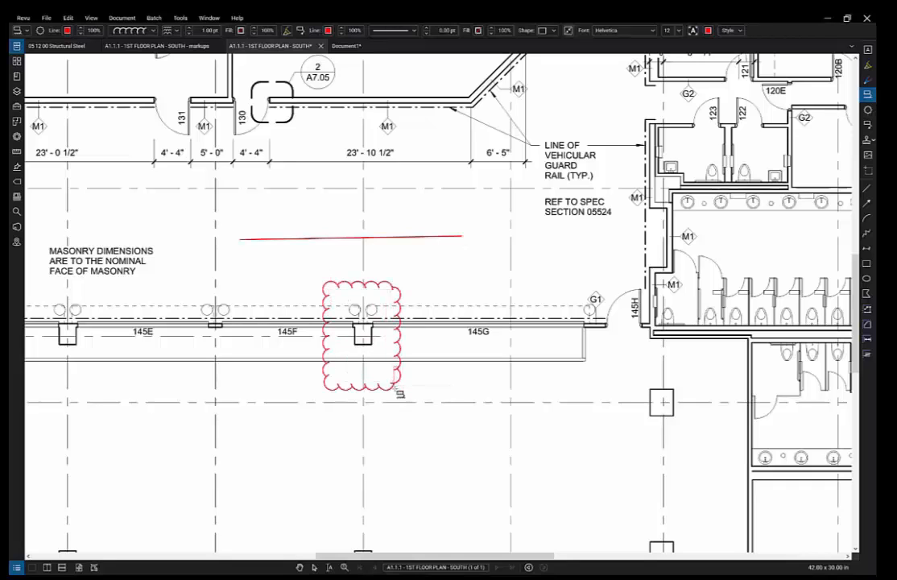
click(425, 424)
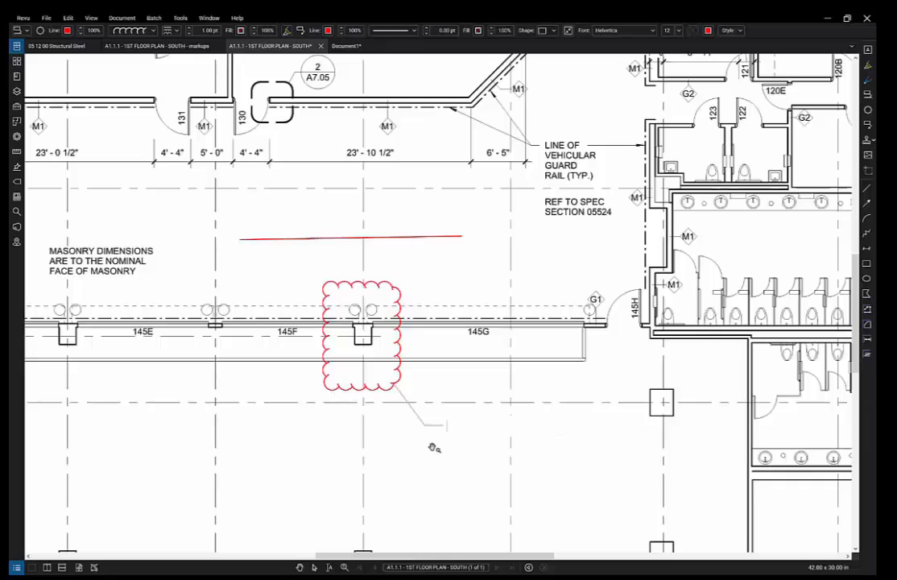
text(Column Ma)
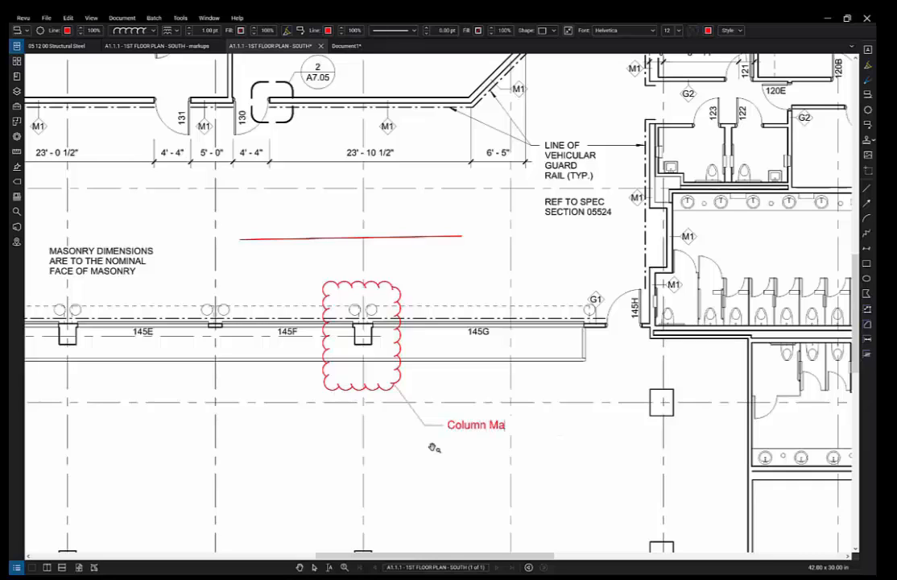
text(terial)
Fill the cloud around the column between 145F and 145G with light yellow at 30% opacity
click(314, 567)
click(343, 397)
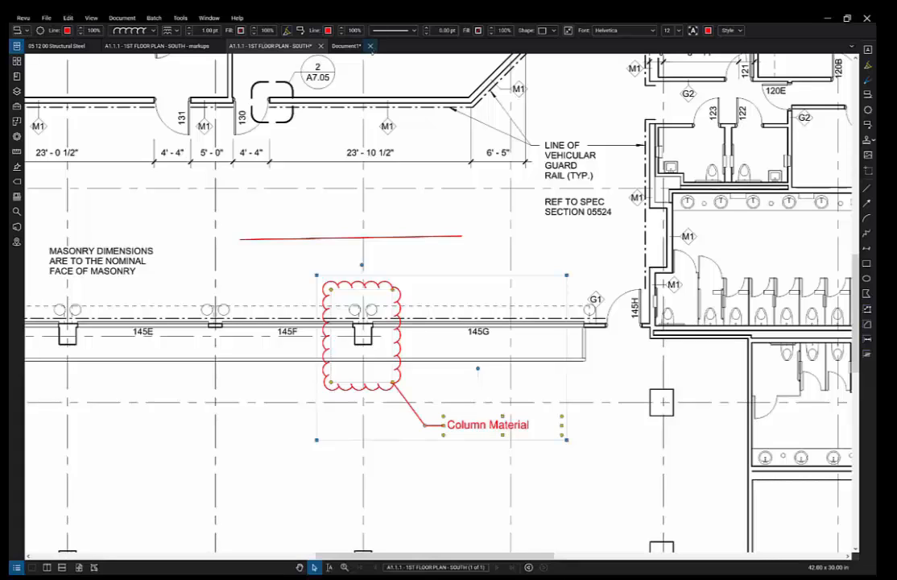
click(240, 31)
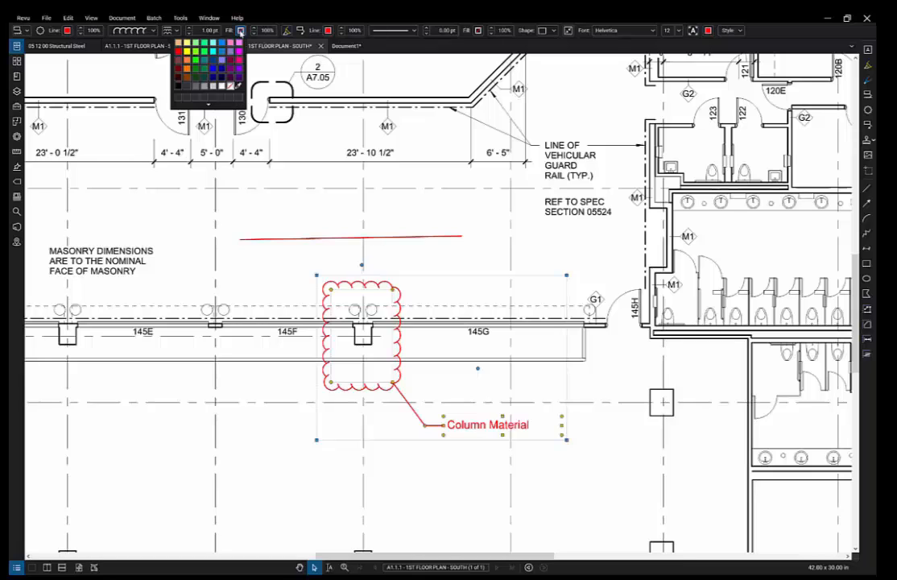
click(179, 42)
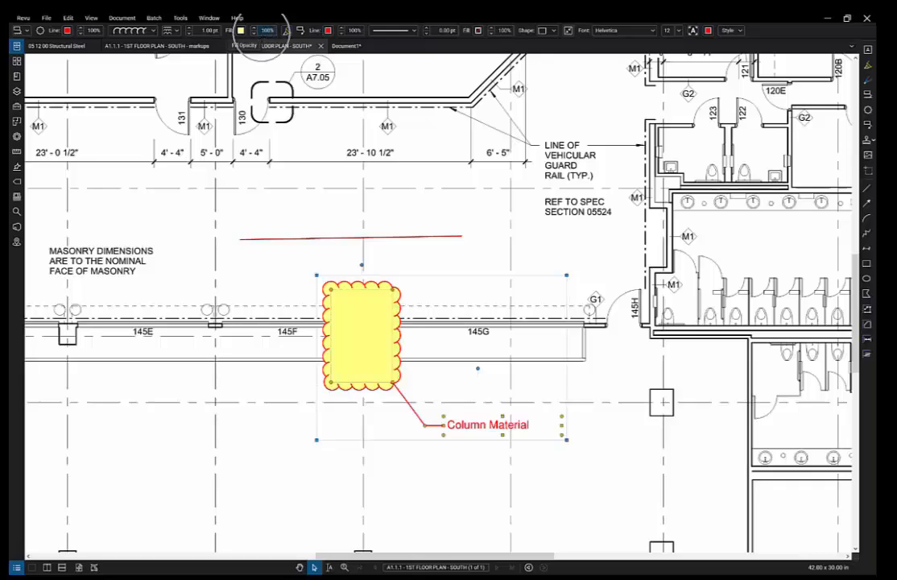
click(266, 31)
click(253, 33)
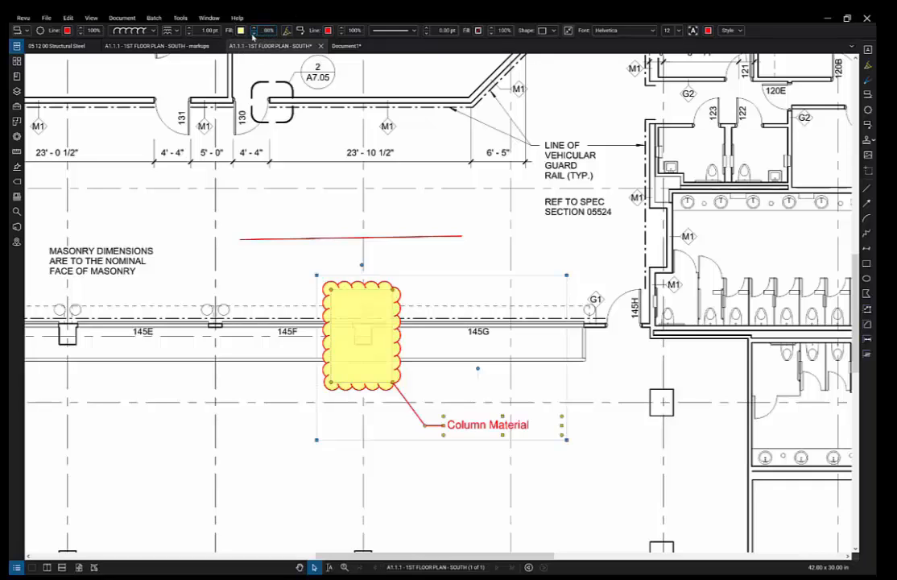
click(253, 34)
click(253, 34)
click(253, 34)
click(253, 34)
click(253, 34)
click(253, 33)
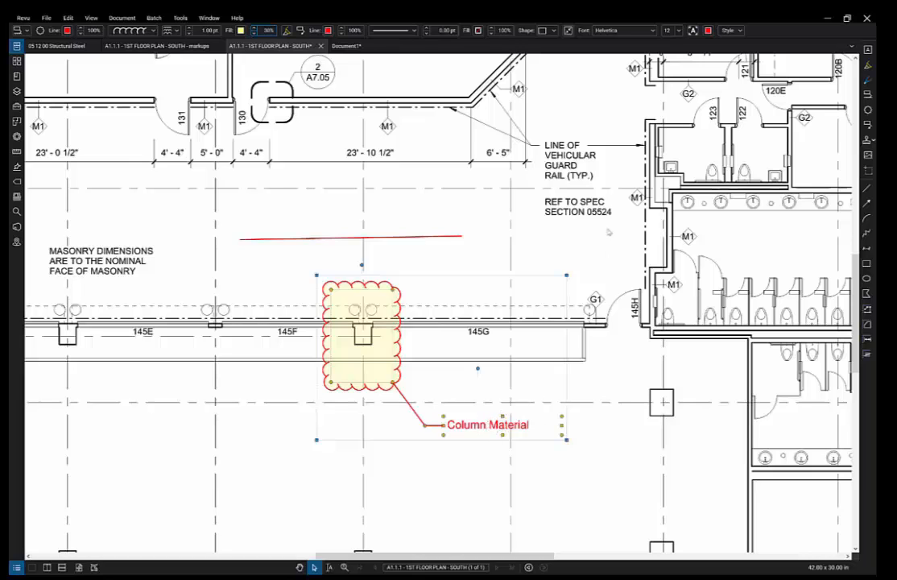
Set the "Column Material" callout text to Arial Narrow, size 11
click(653, 30)
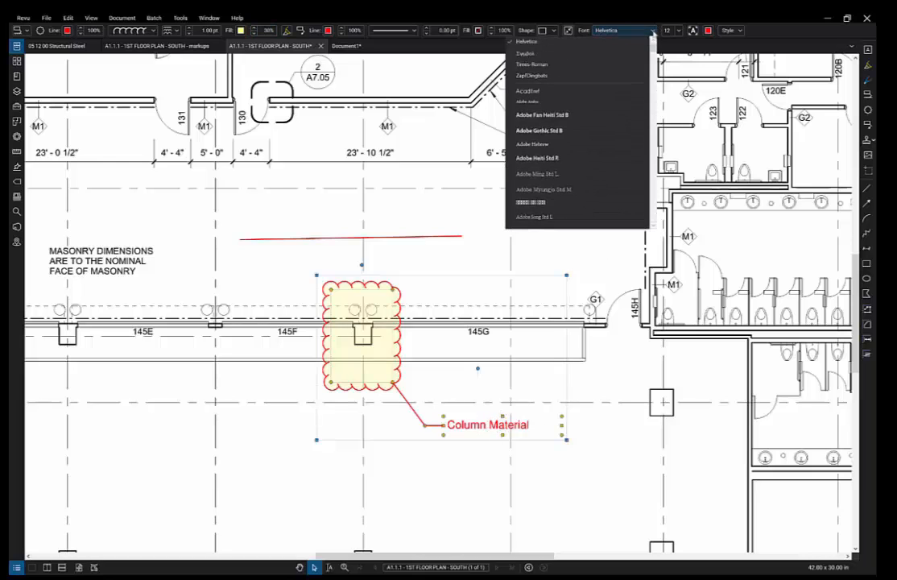
scroll(606, 147, down, 5)
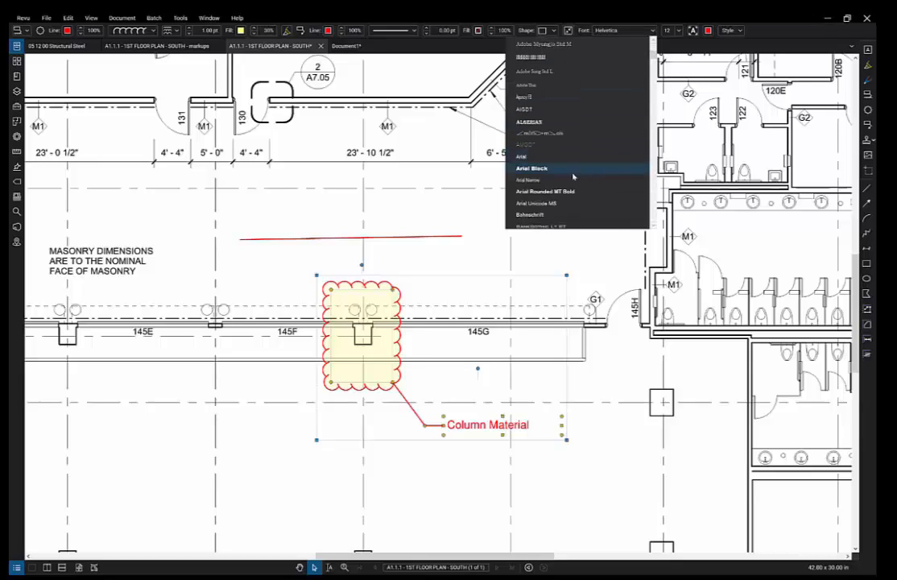
click(572, 180)
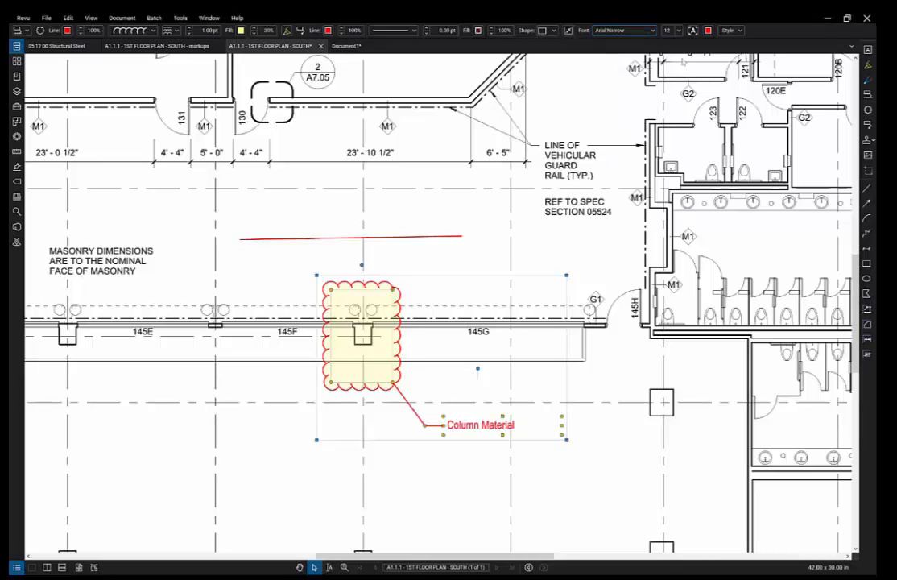
click(678, 30)
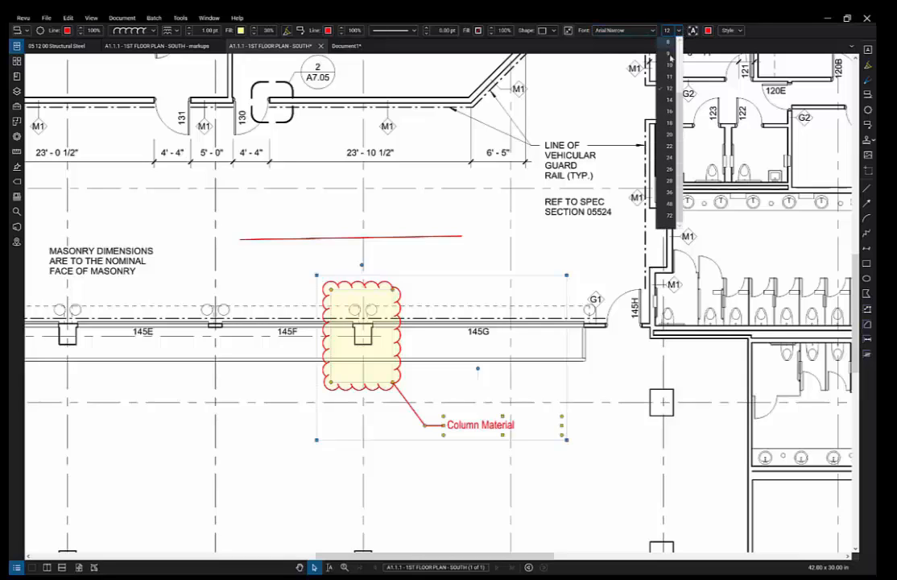
click(668, 77)
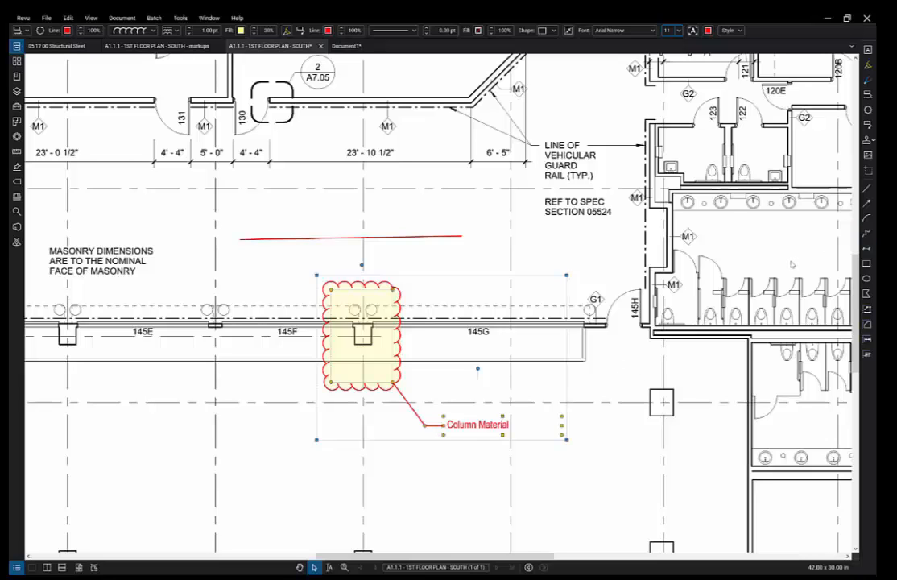
Calibrate the measuring tool to 6'5" using the two ends of the 6'-5" dimension beside the vehicular guard rail note
drag(762, 270, 402, 307)
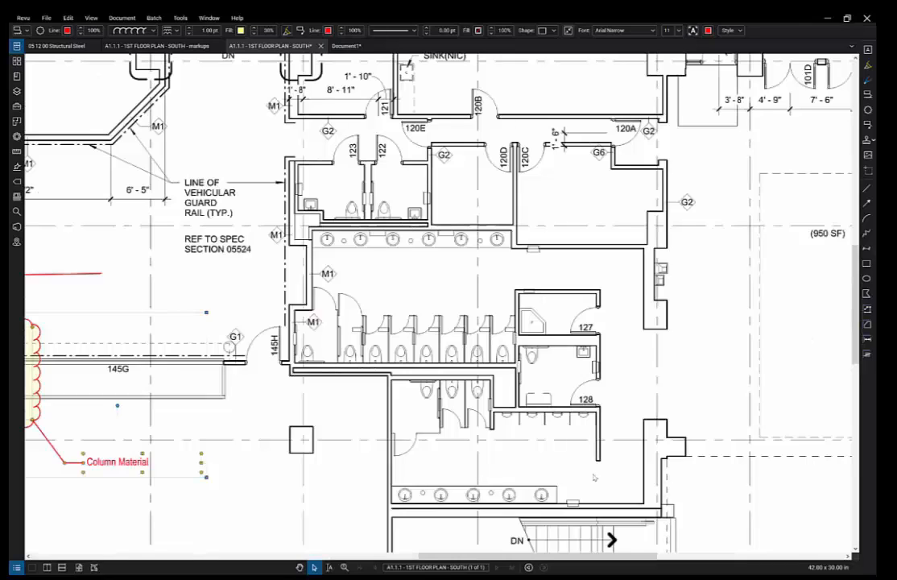
click(177, 17)
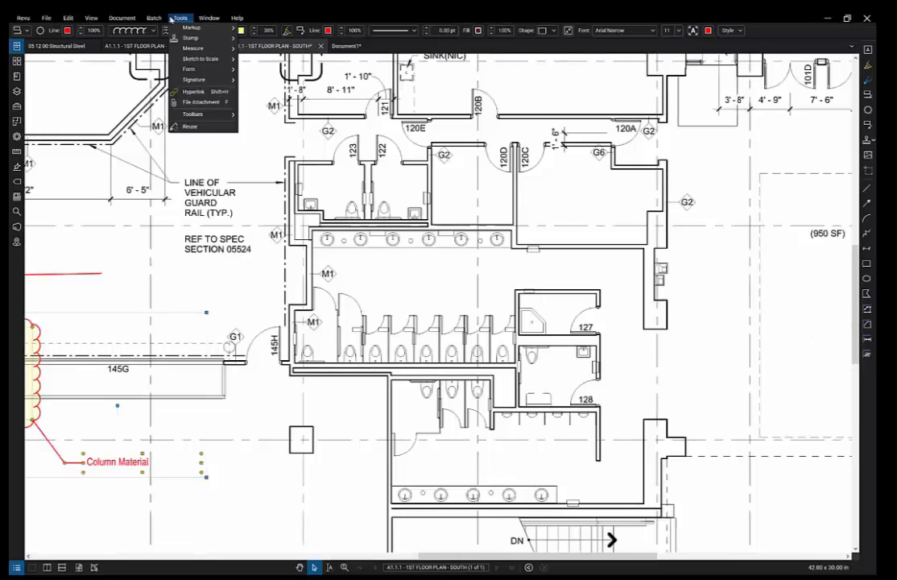
mouse_move(206, 48)
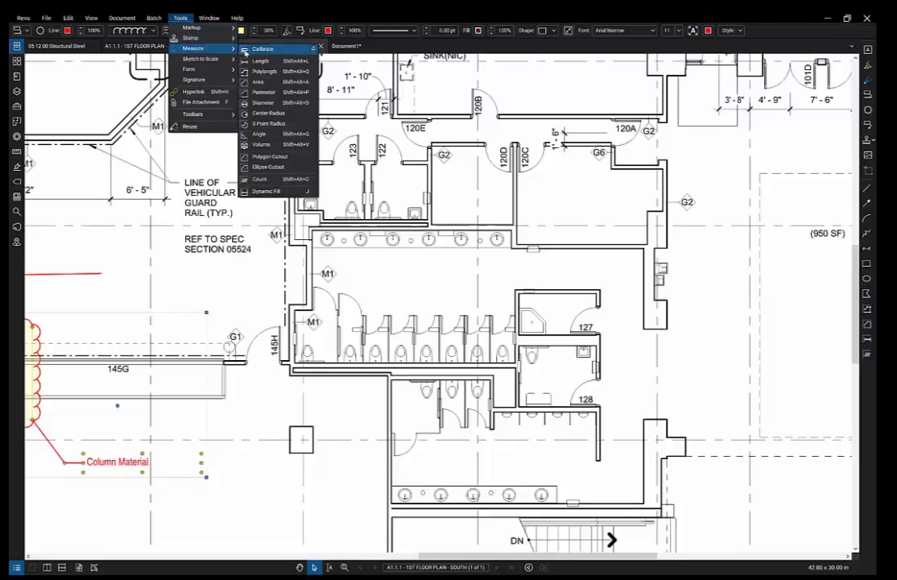
click(252, 50)
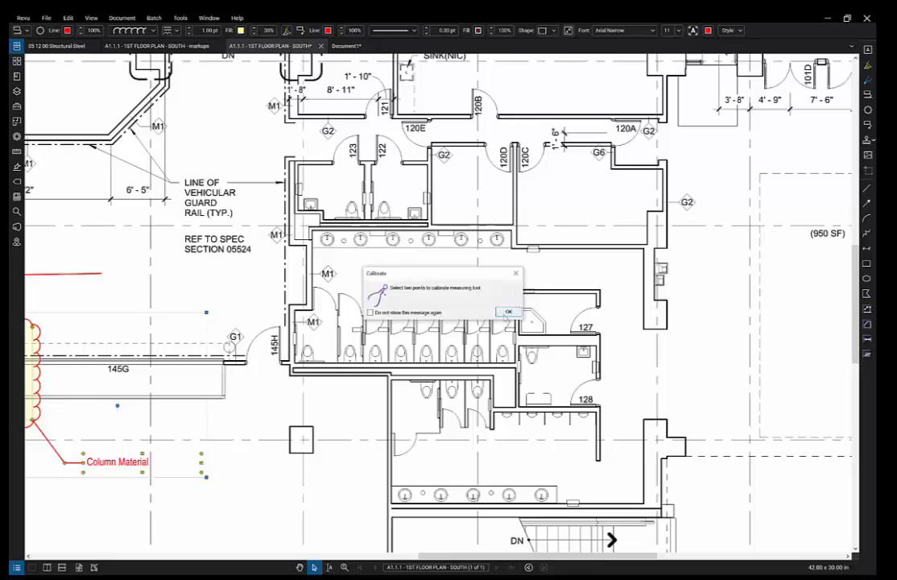
click(509, 311)
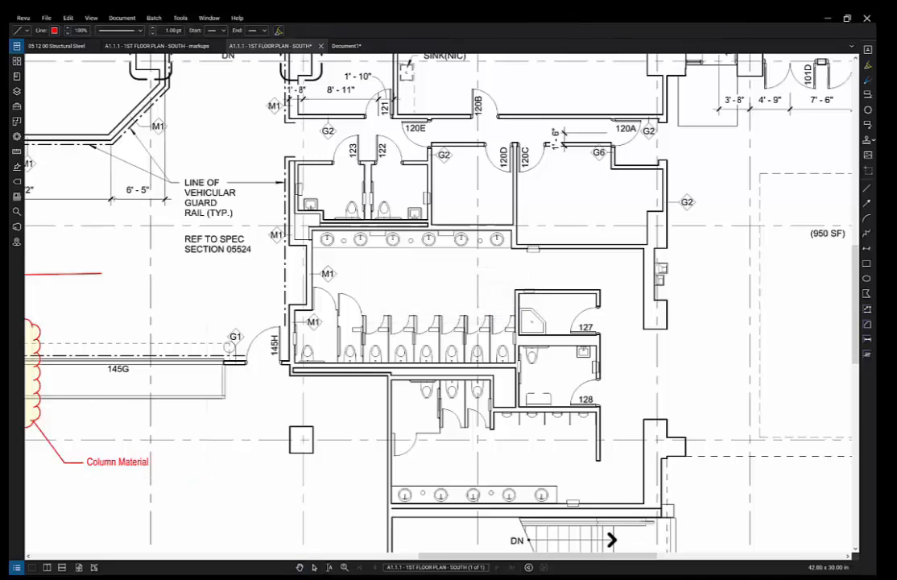
click(166, 199)
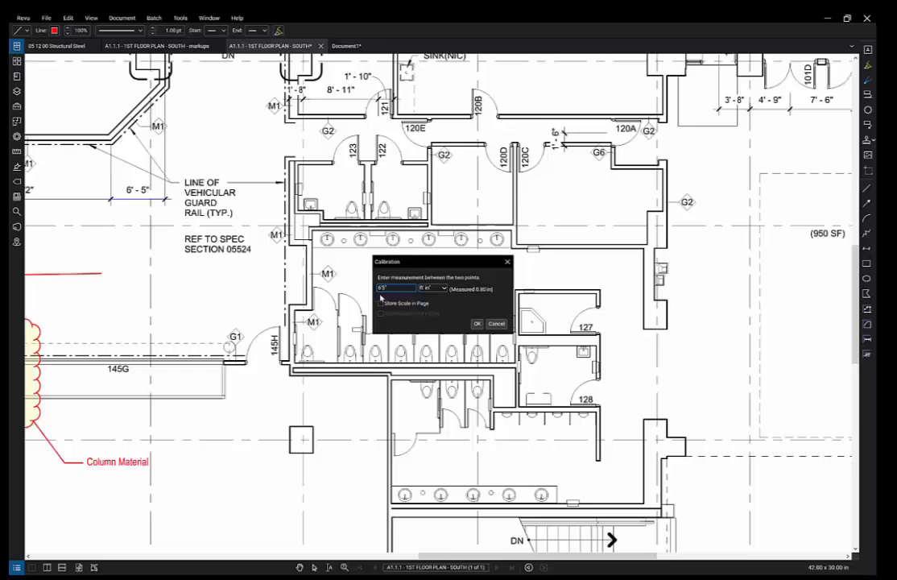
click(477, 324)
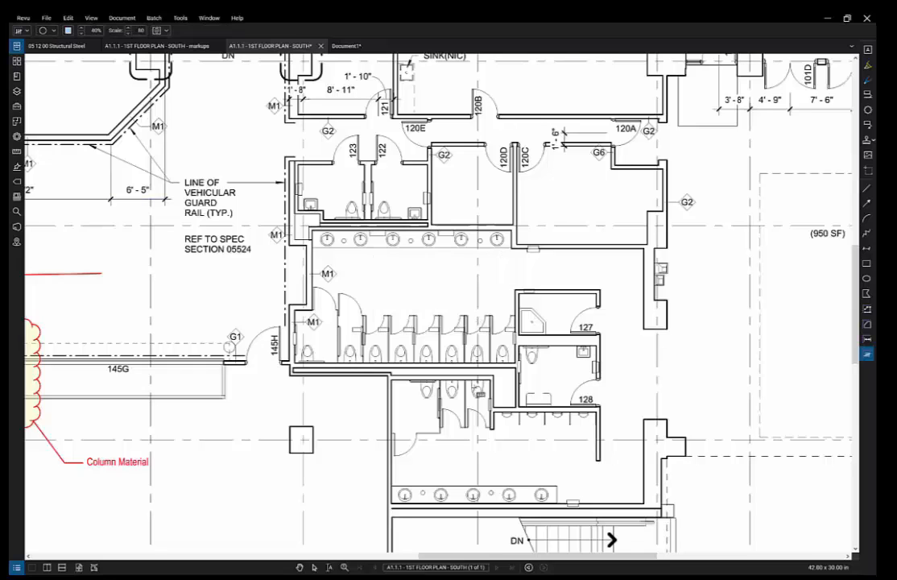
Measure the floor area of room 128 by outlining its inner wall corners
click(180, 18)
mouse_move(186, 52)
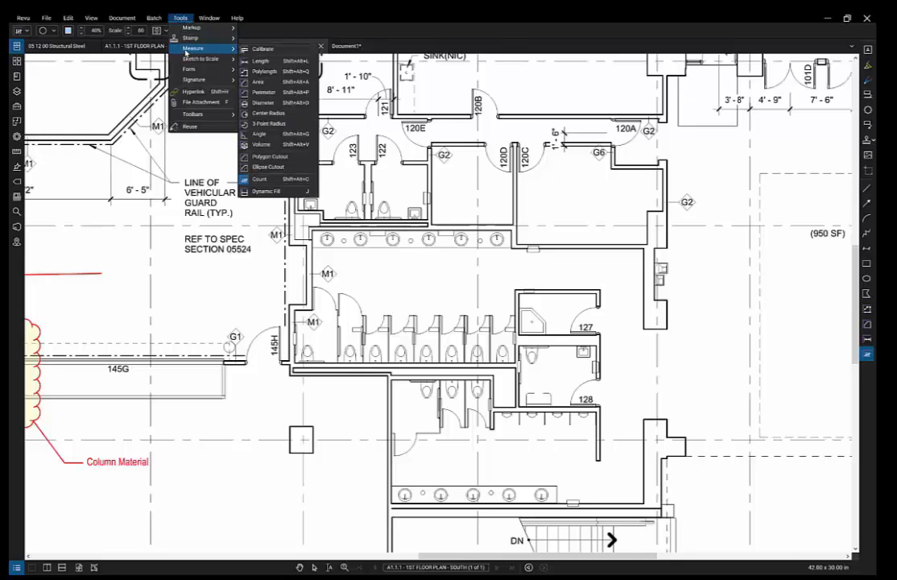
click(258, 82)
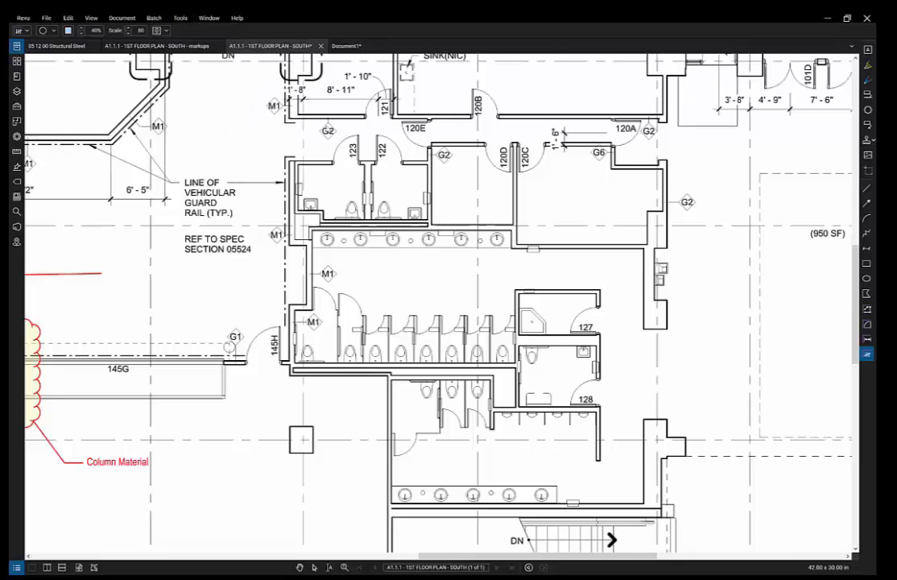
scroll(545, 342, up, 3)
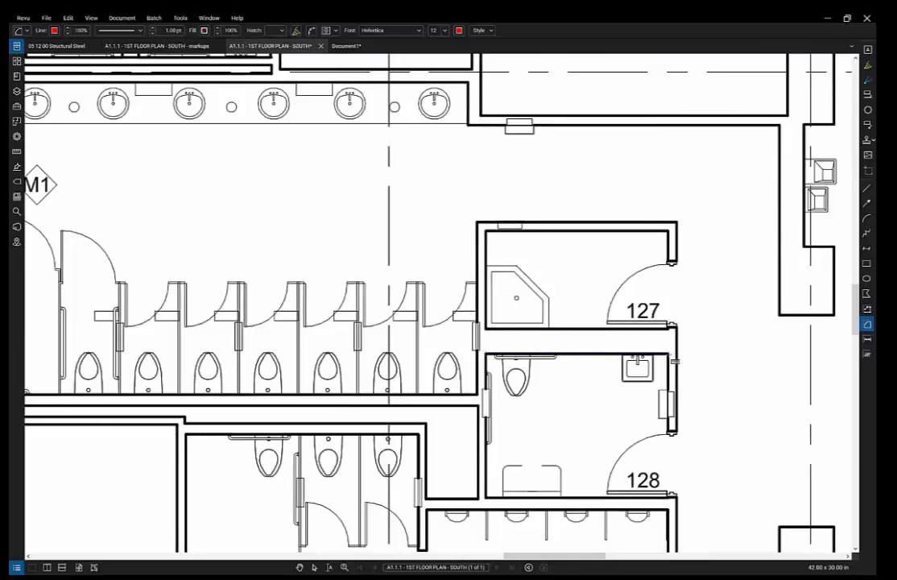
click(494, 356)
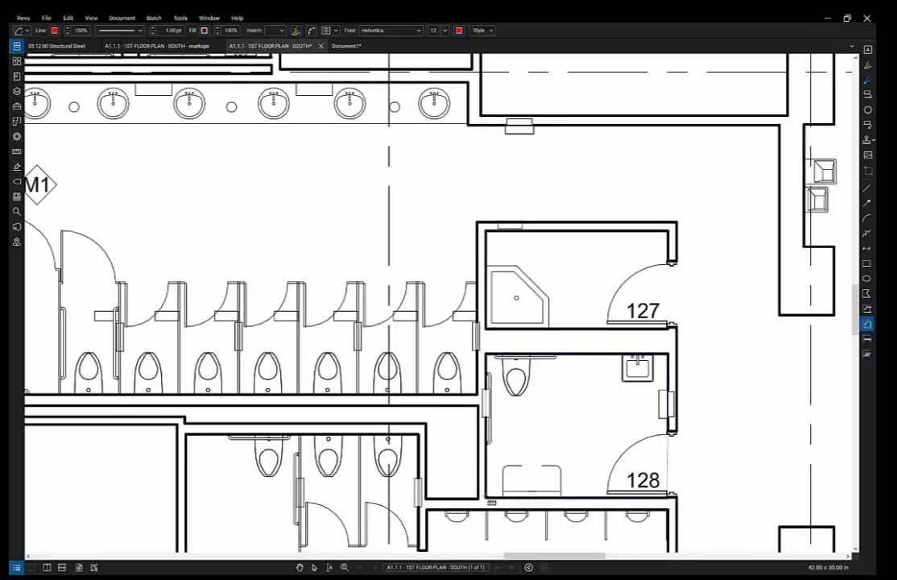
double_click(484, 496)
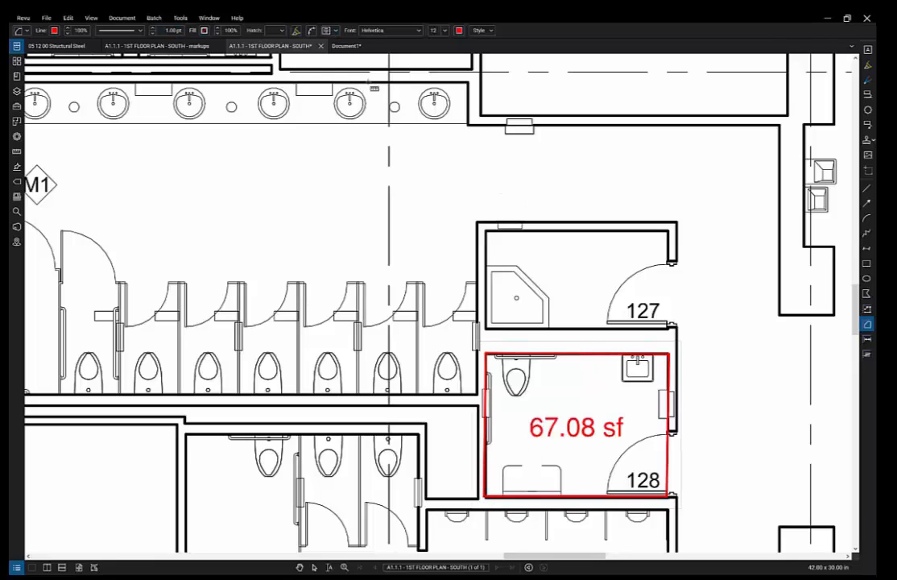
Fill the room 128 area measurement with light orange at 20% opacity
click(204, 31)
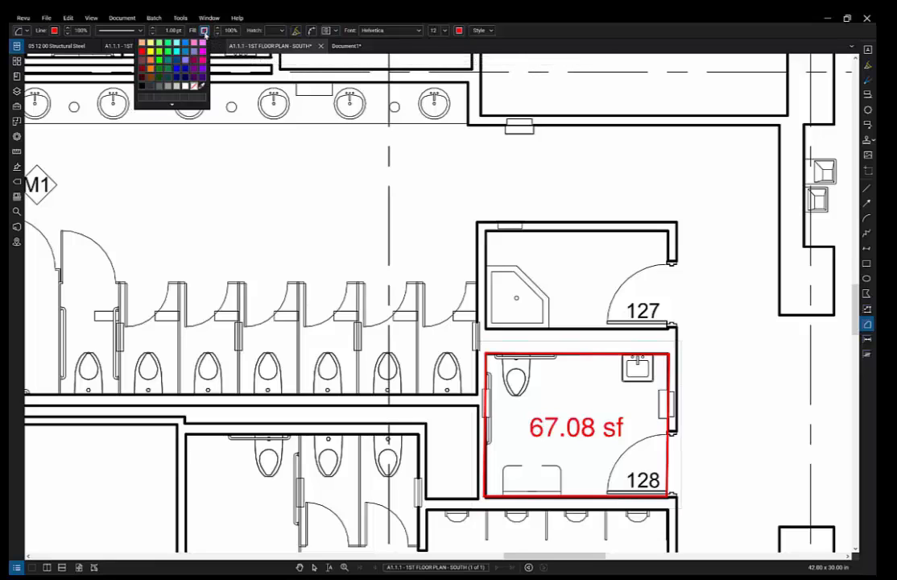
click(141, 42)
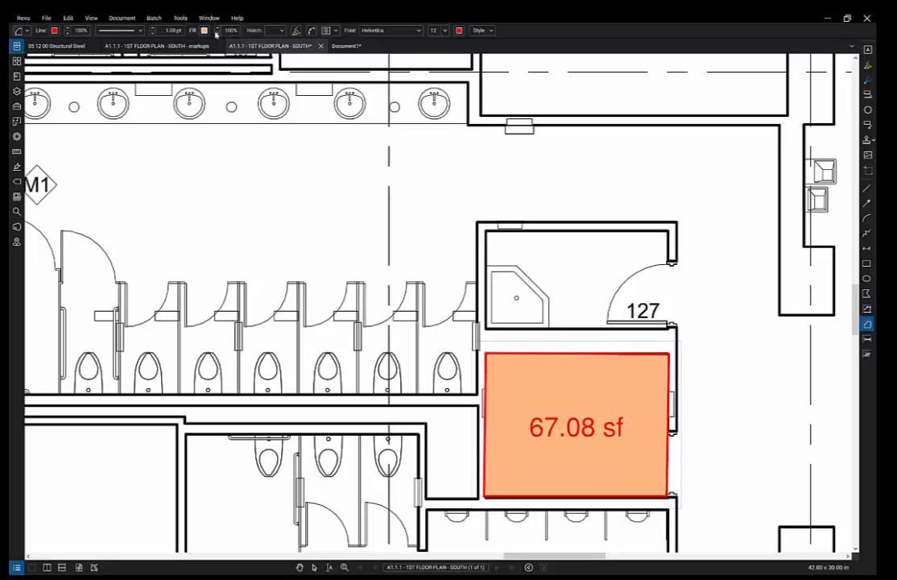
click(218, 34)
click(218, 34)
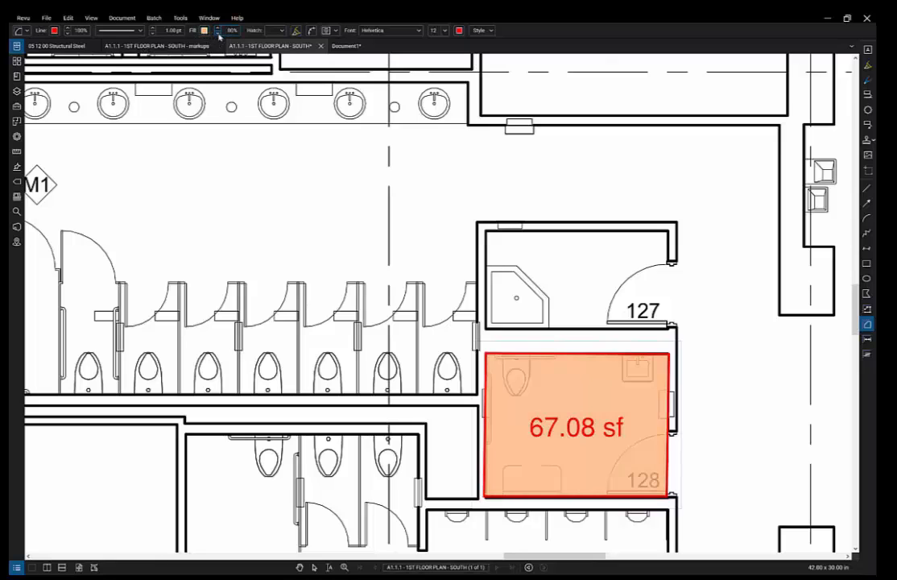
click(218, 34)
click(217, 33)
click(217, 34)
click(216, 34)
click(216, 34)
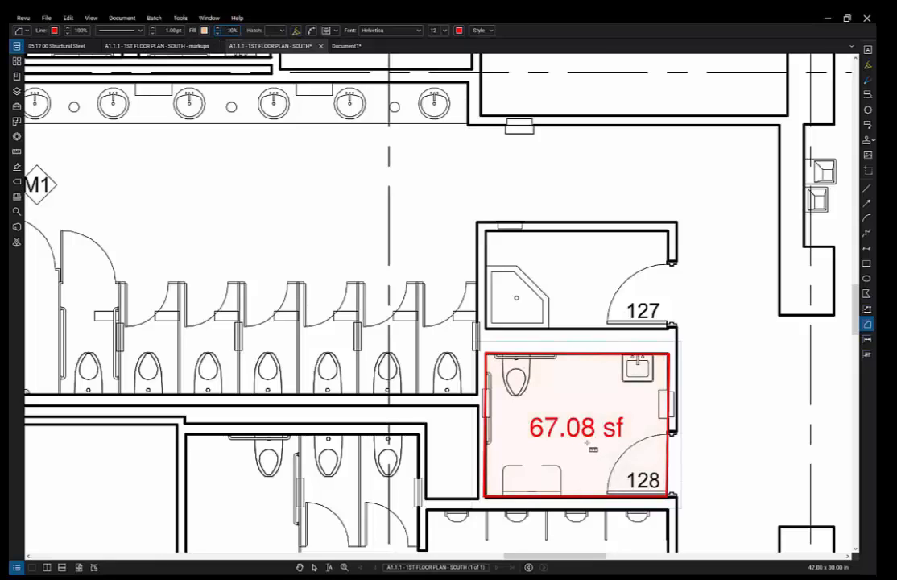
click(217, 28)
click(217, 34)
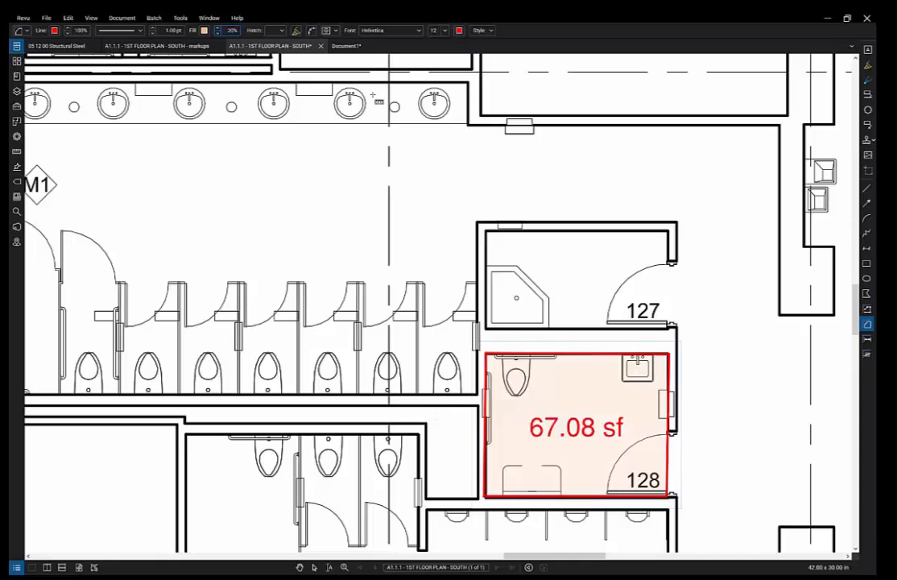
Set the room 128 area label to Arial Narrow, size 11
click(418, 33)
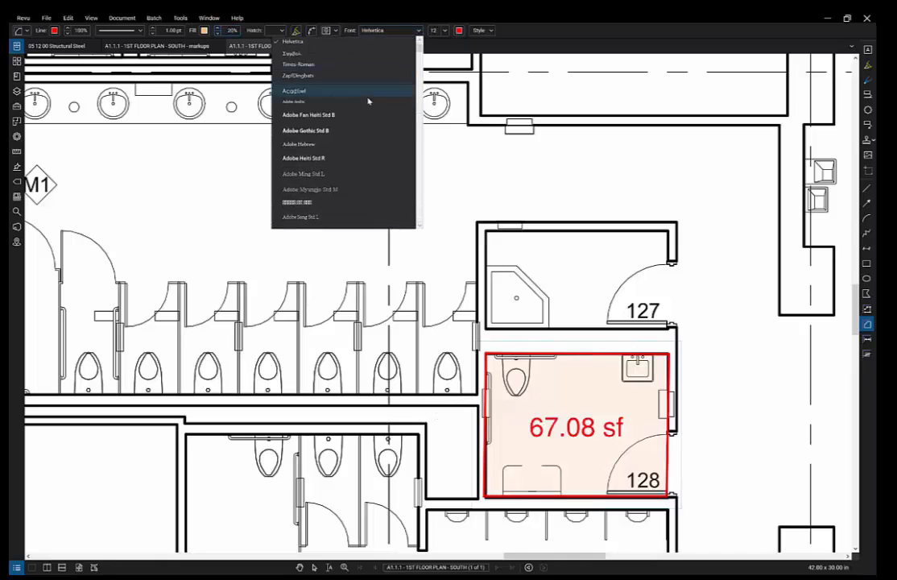
scroll(375, 149, down, 2)
scroll(375, 149, down, 4)
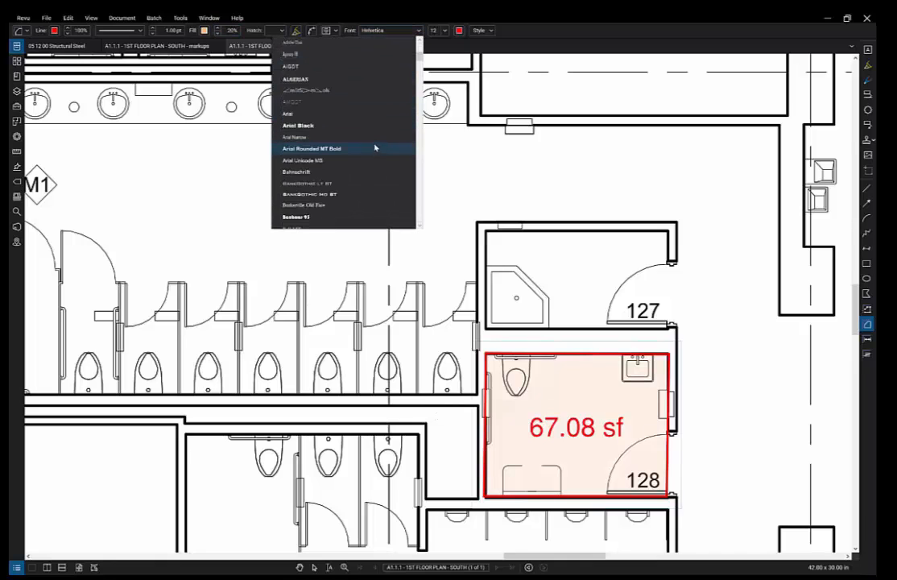
click(374, 137)
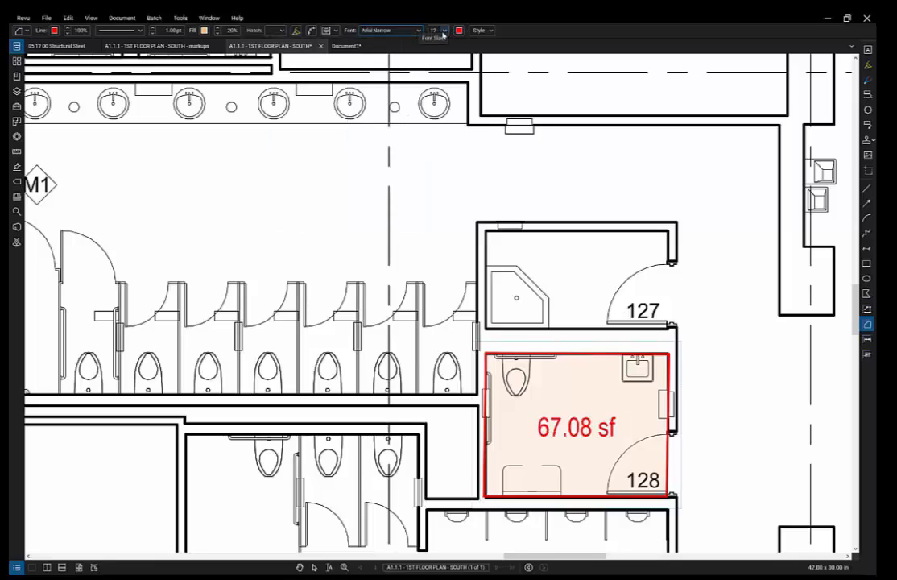
click(441, 30)
click(440, 77)
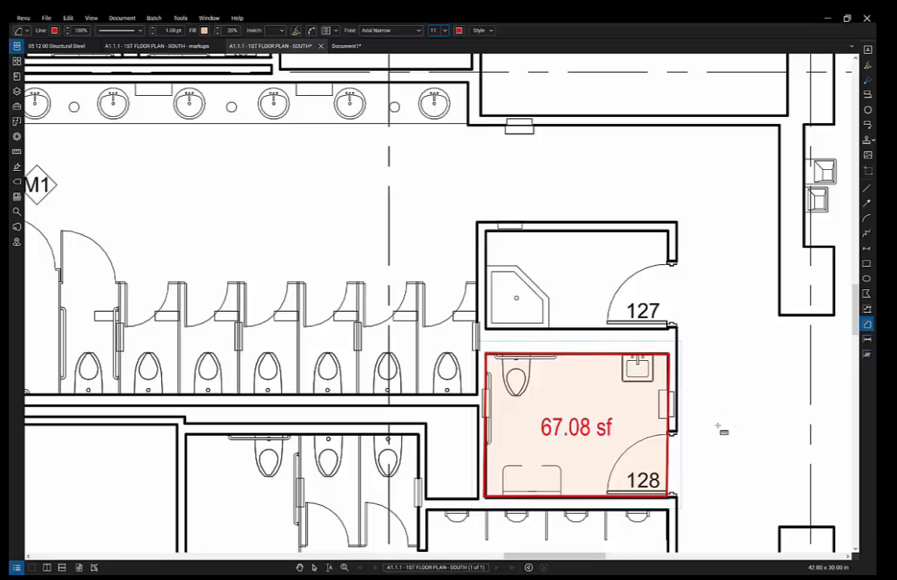
Count the four fixtures along the wall just below room 128 with the Count measurement tool
drag(716, 425, 720, 283)
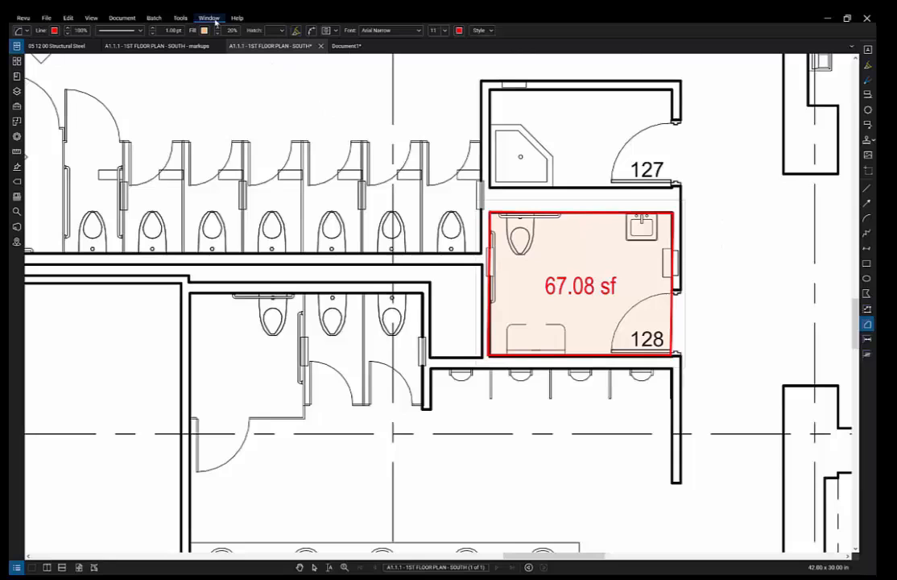
click(181, 18)
mouse_move(184, 48)
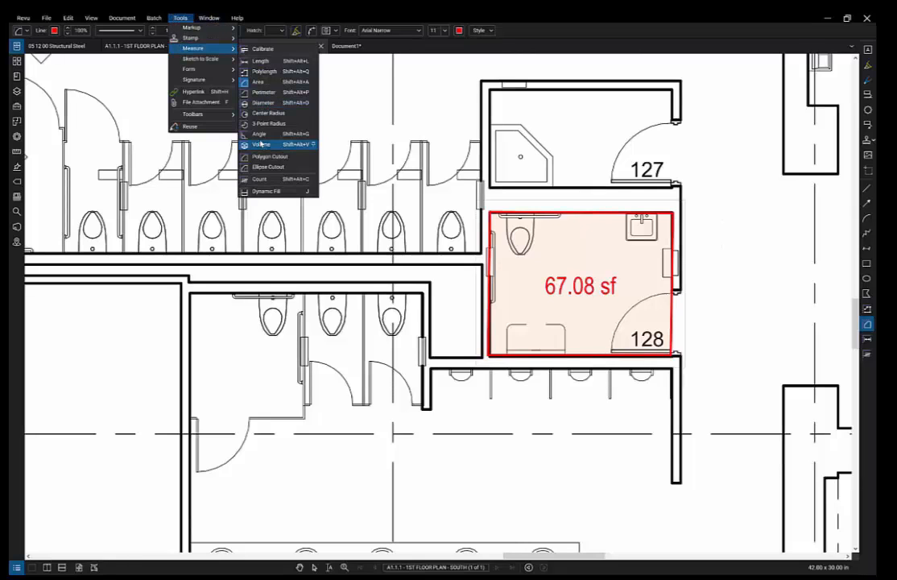
click(260, 179)
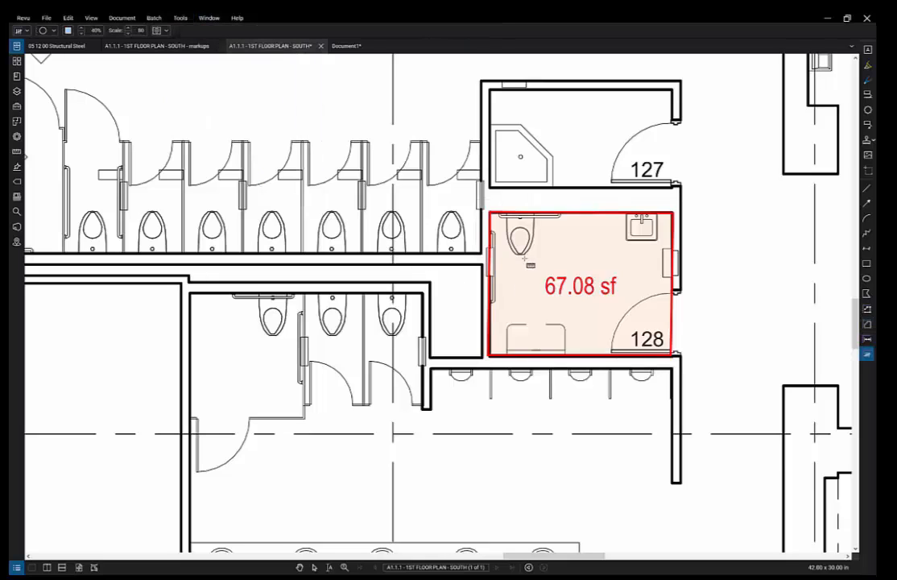
click(461, 373)
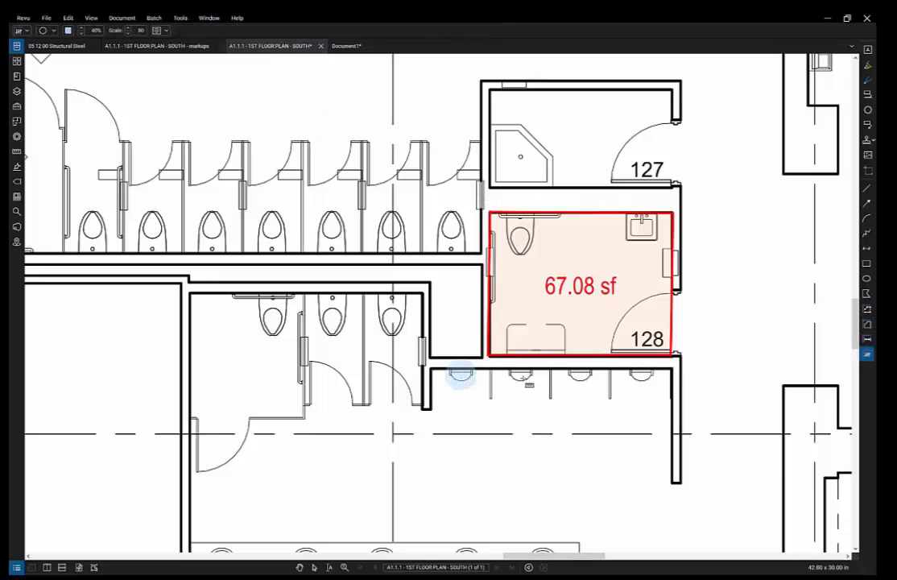
click(522, 373)
click(582, 373)
click(642, 373)
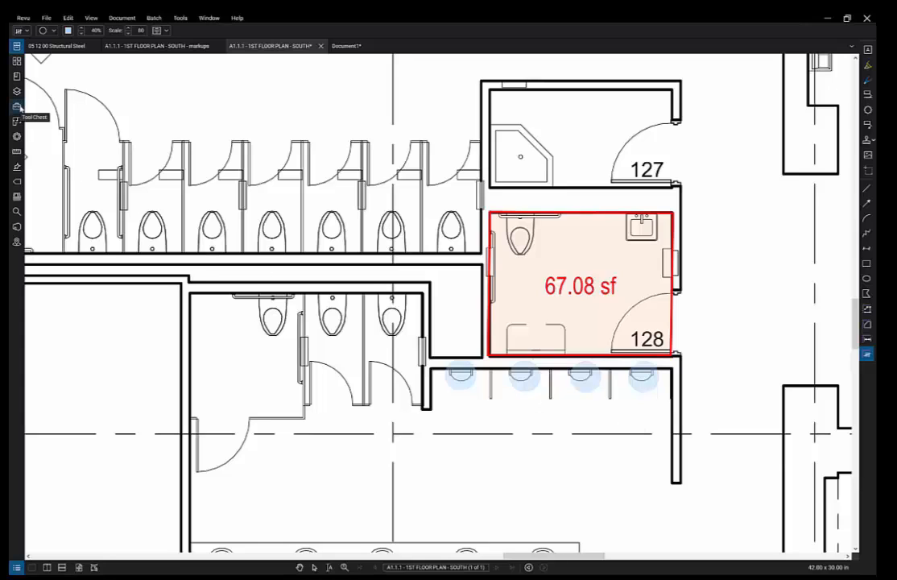
Show the Tool Chest and review the tool set manager's options for the Design Symbols set
click(17, 106)
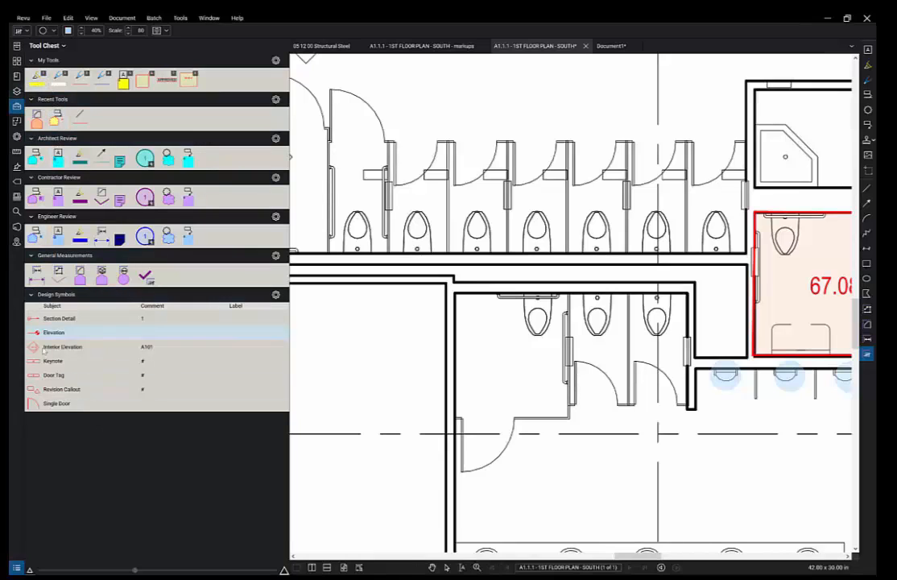
click(65, 46)
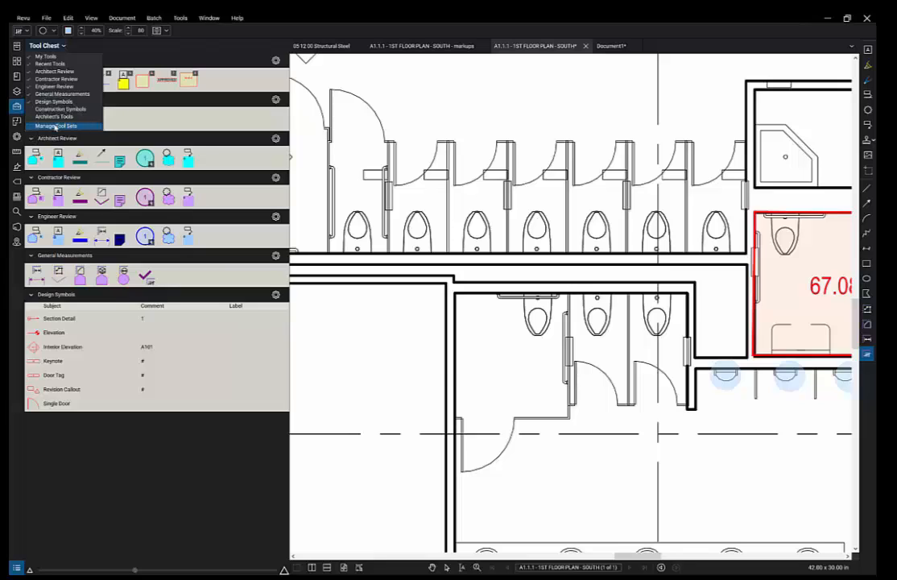
click(55, 126)
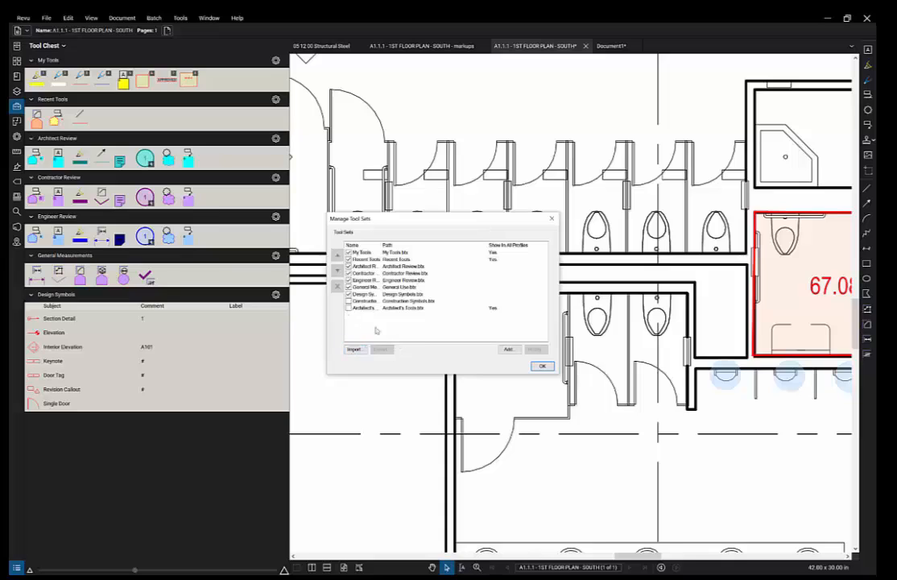
click(373, 295)
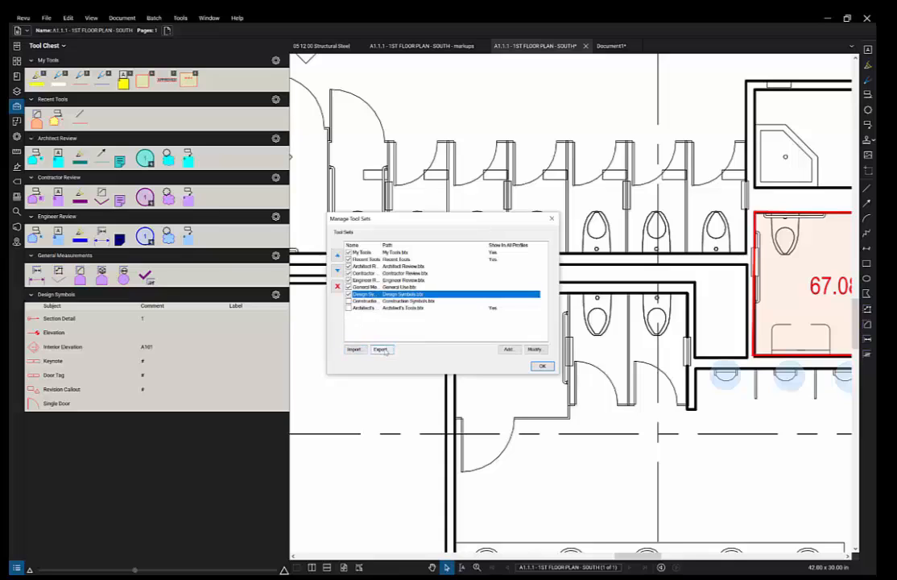
click(544, 369)
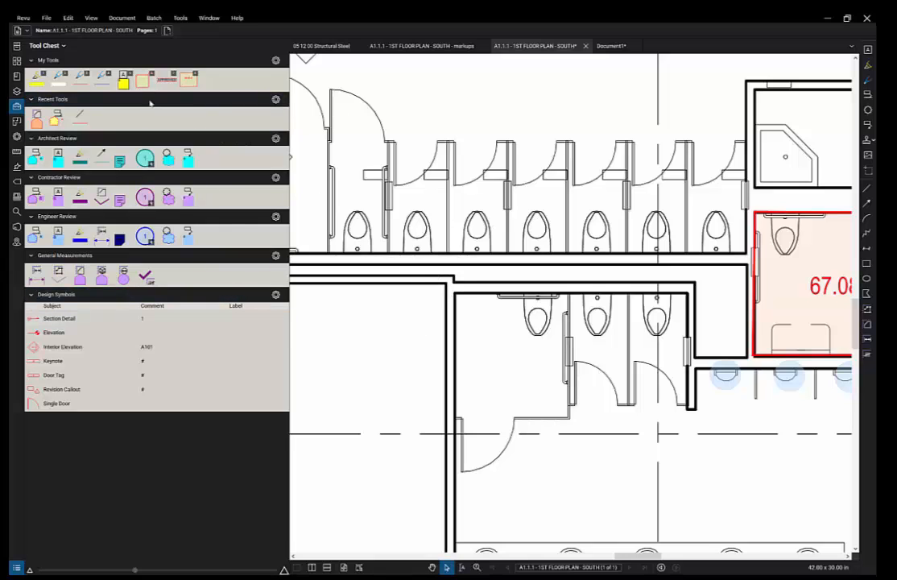
Place the saved APPROVED stamp from My Tools across the restroom area below room 128
click(166, 80)
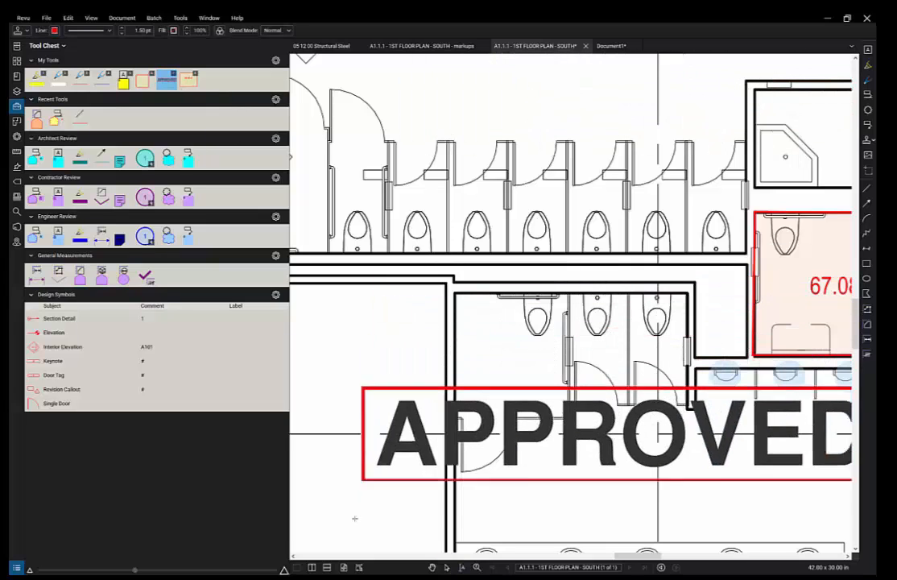
click(356, 435)
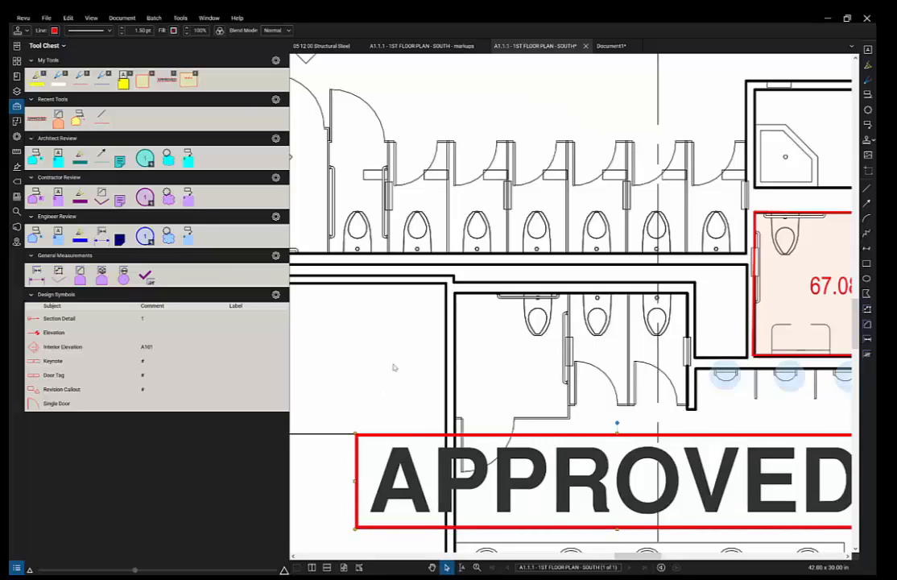
scroll(394, 367, down, 2)
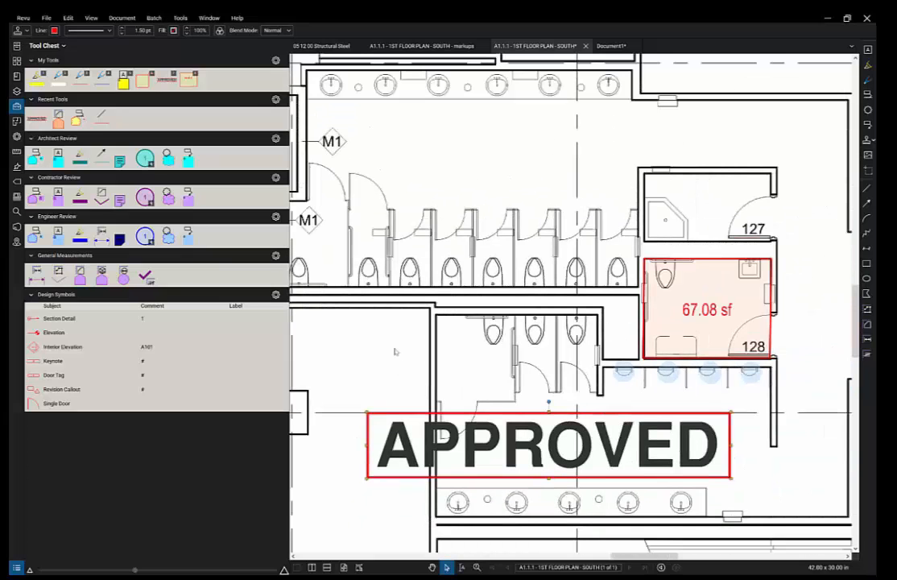
Add the Column Material cloud callout between 145F and 145G to the Architect Review tool set
drag(448, 309, 670, 227)
drag(439, 355, 866, 380)
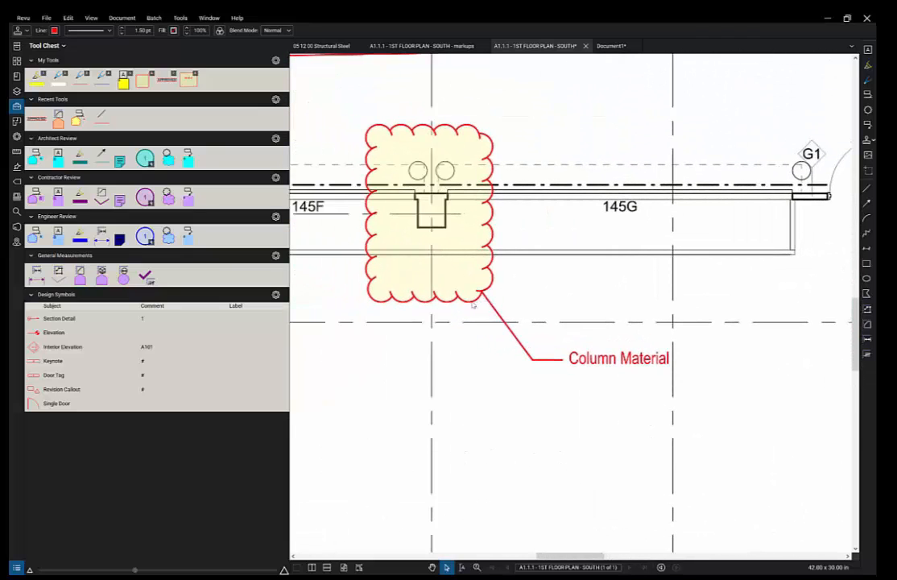
click(474, 305)
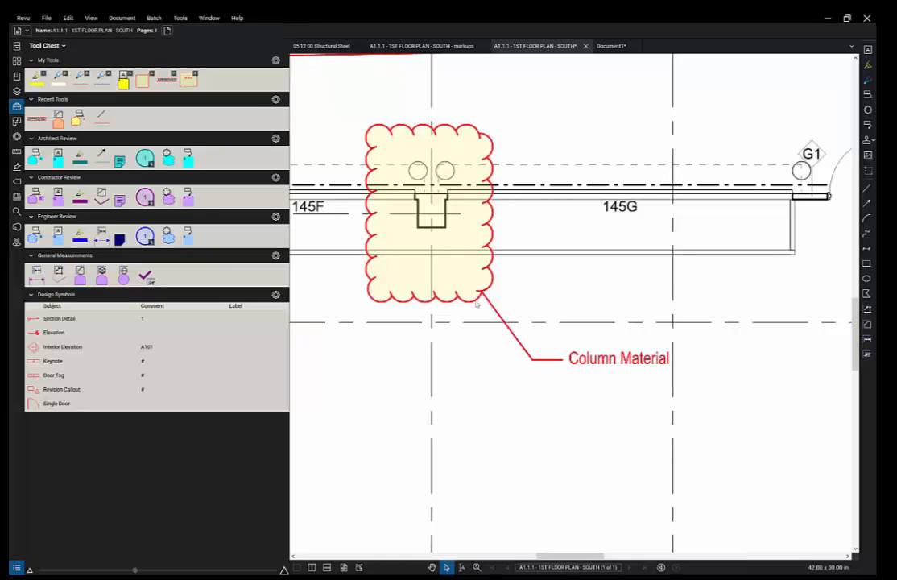
click(512, 325)
right_click(508, 324)
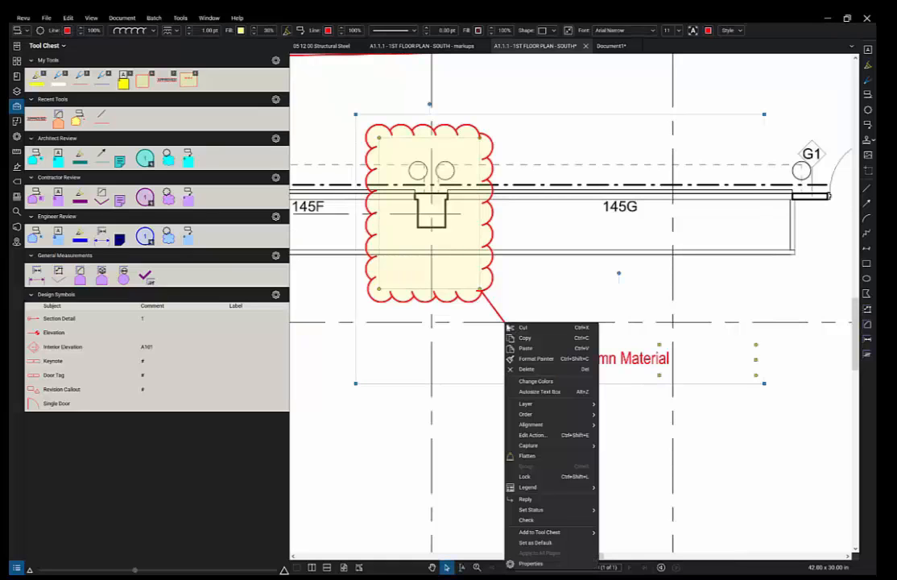
mouse_move(563, 537)
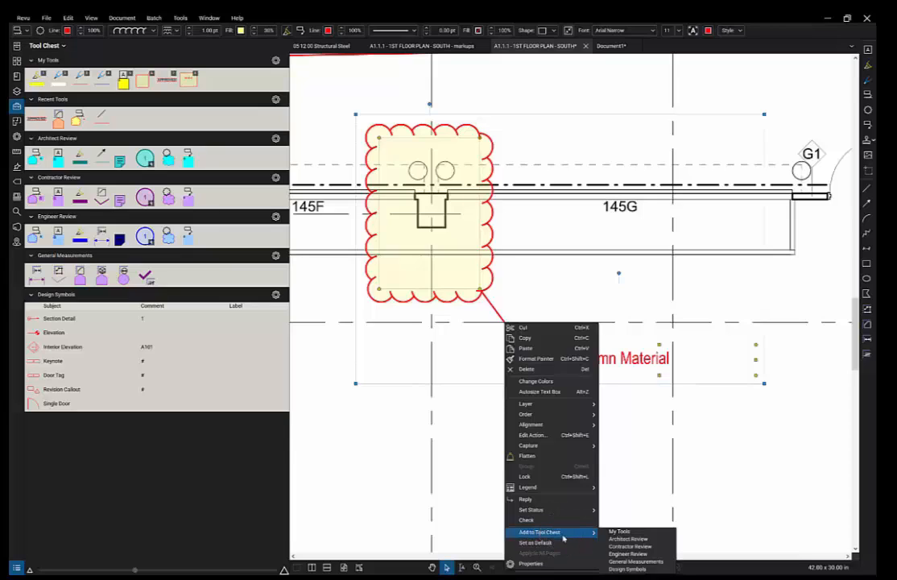
click(630, 539)
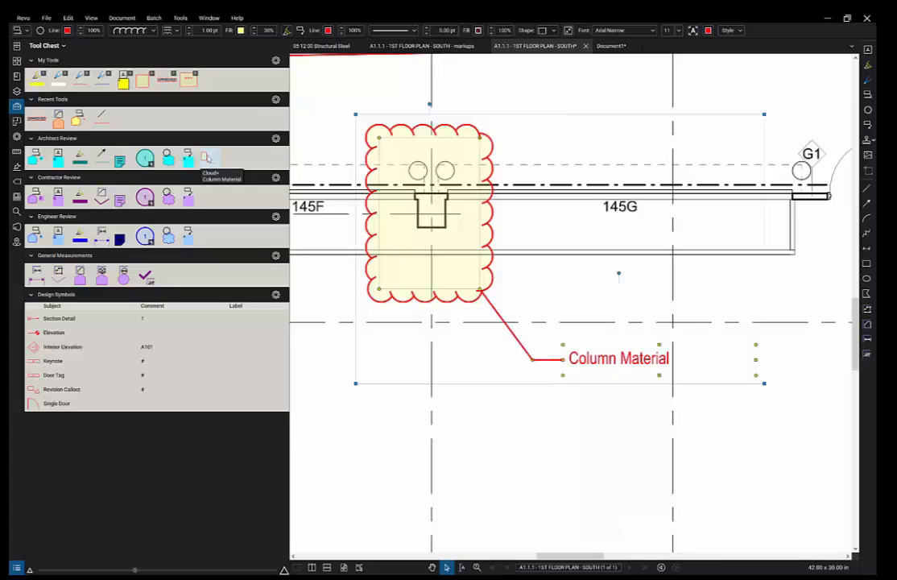
Place a copy of the saved Column Material cloud callout around the column between 145D and 145E
scroll(396, 344, down, 3)
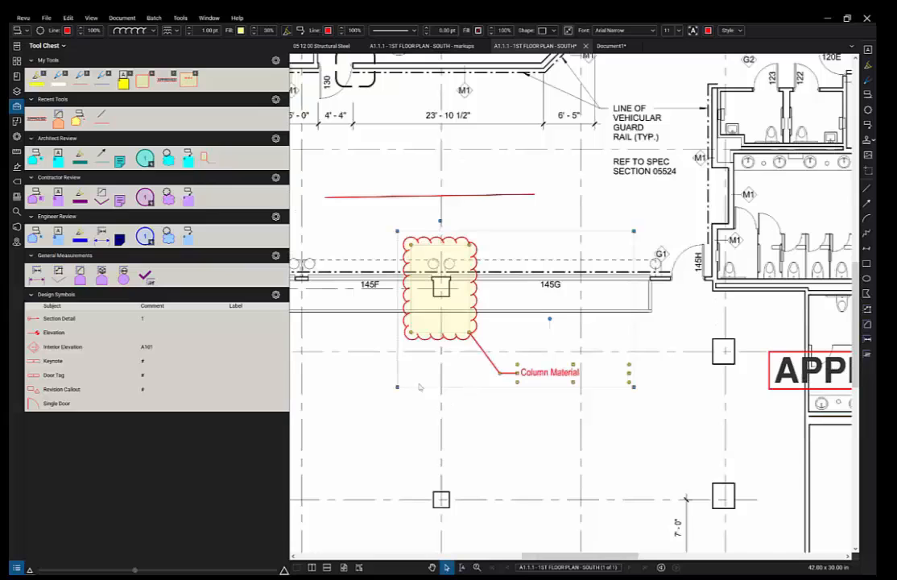
drag(445, 389, 690, 388)
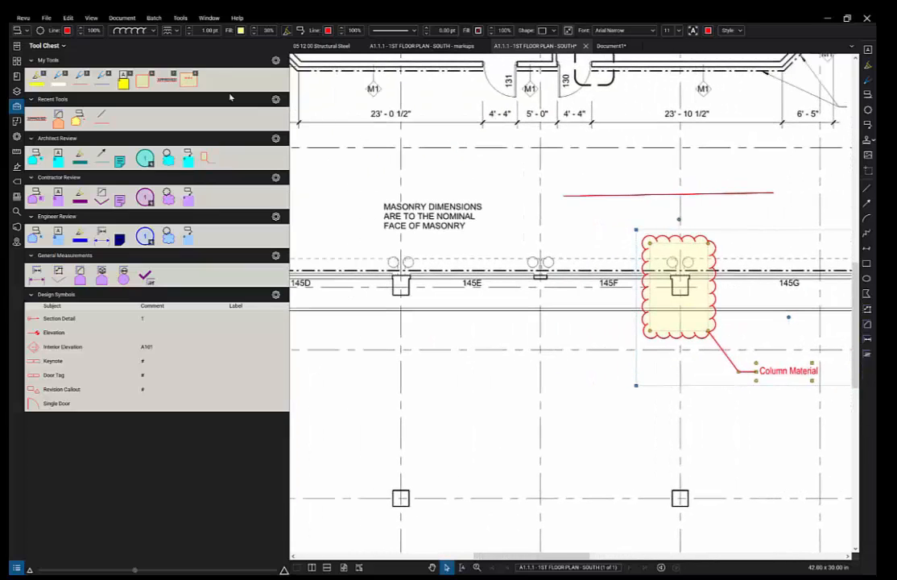
click(215, 163)
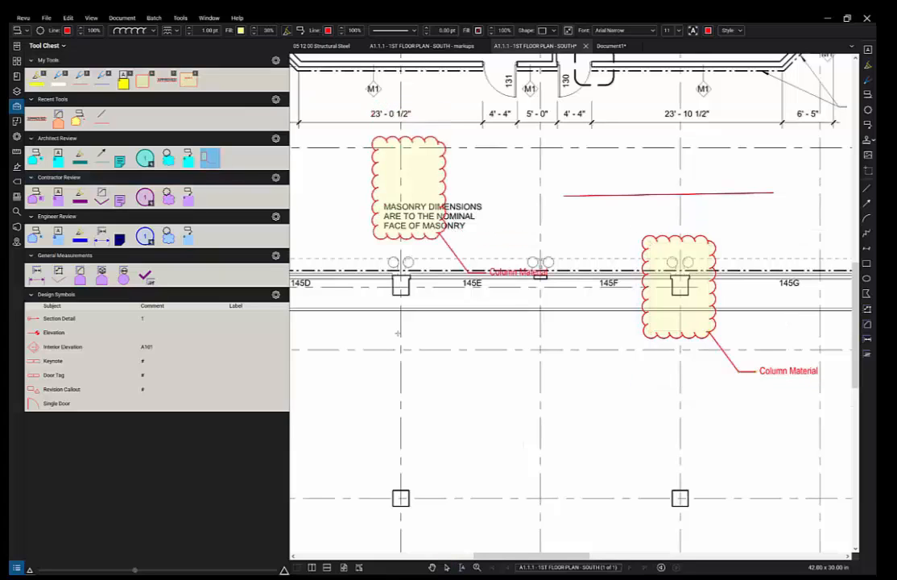
click(373, 383)
scroll(408, 462, down, 2)
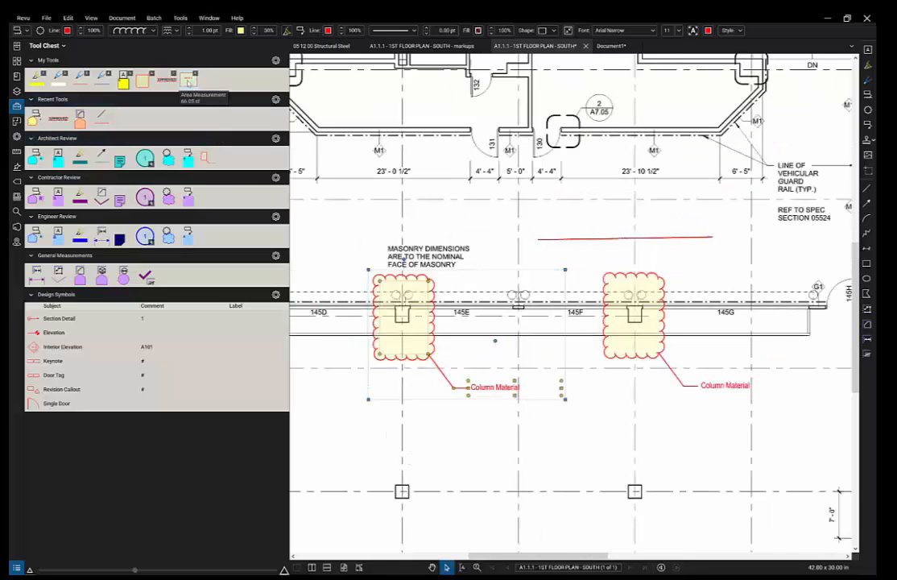
Switch the saved cloud callout to reuse only its properties and cloud the column between 145E and 145F with the note "Change location"
drag(205, 157, 207, 157)
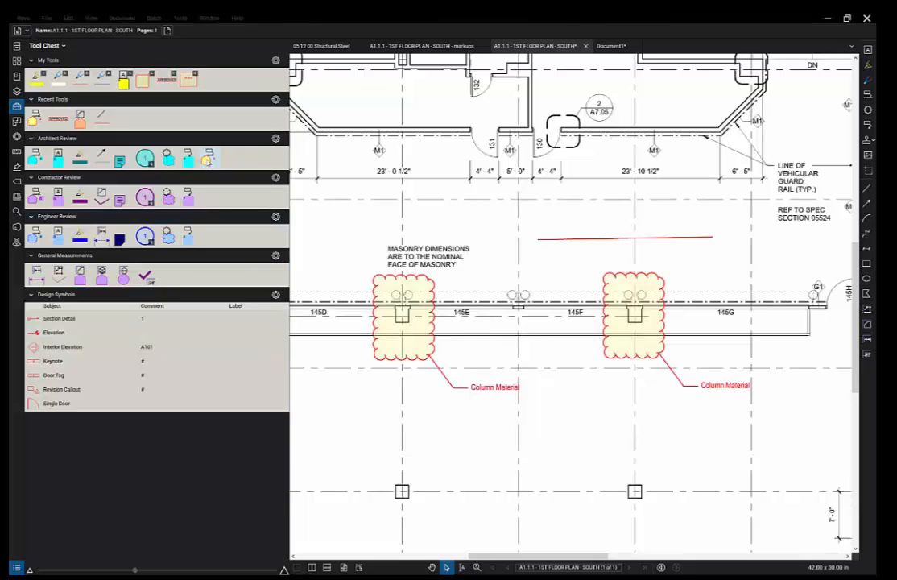
click(208, 158)
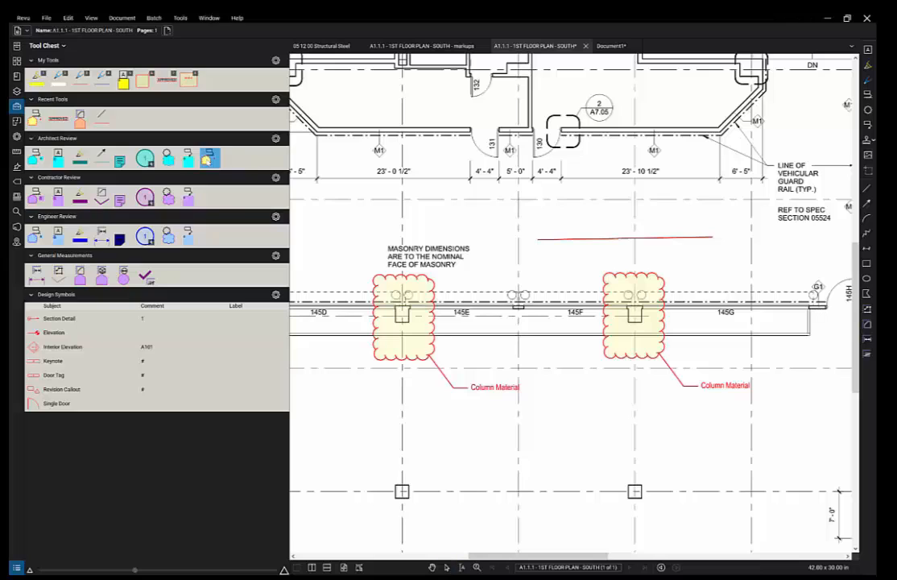
click(494, 276)
click(539, 274)
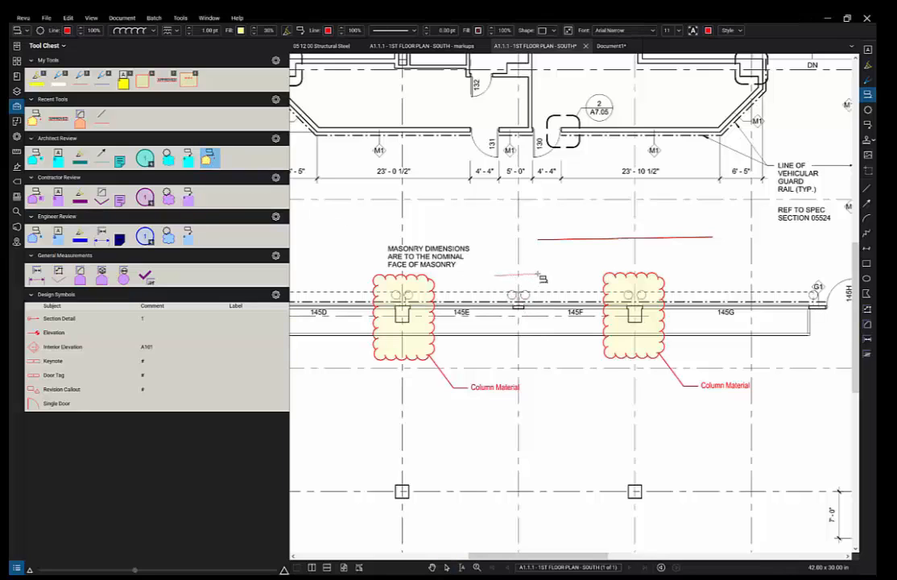
click(539, 339)
click(486, 335)
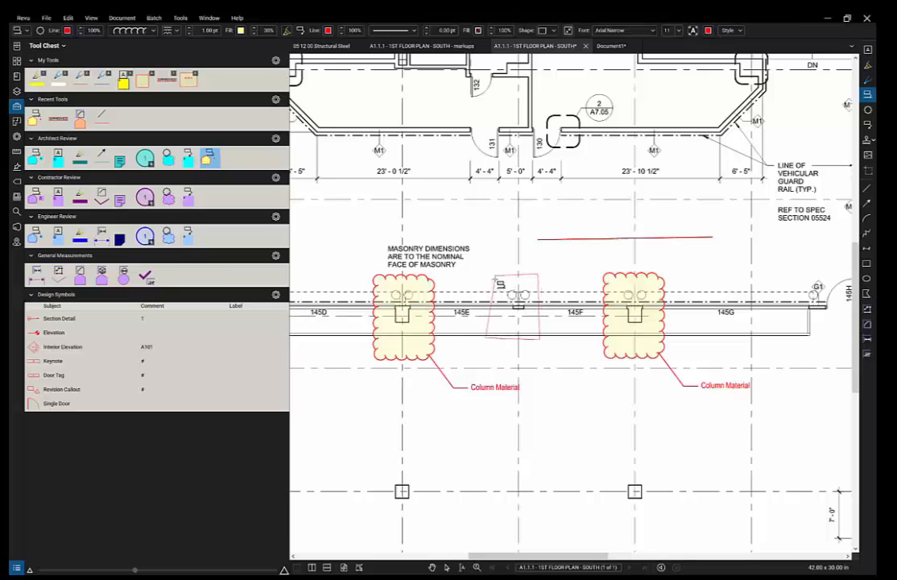
click(494, 276)
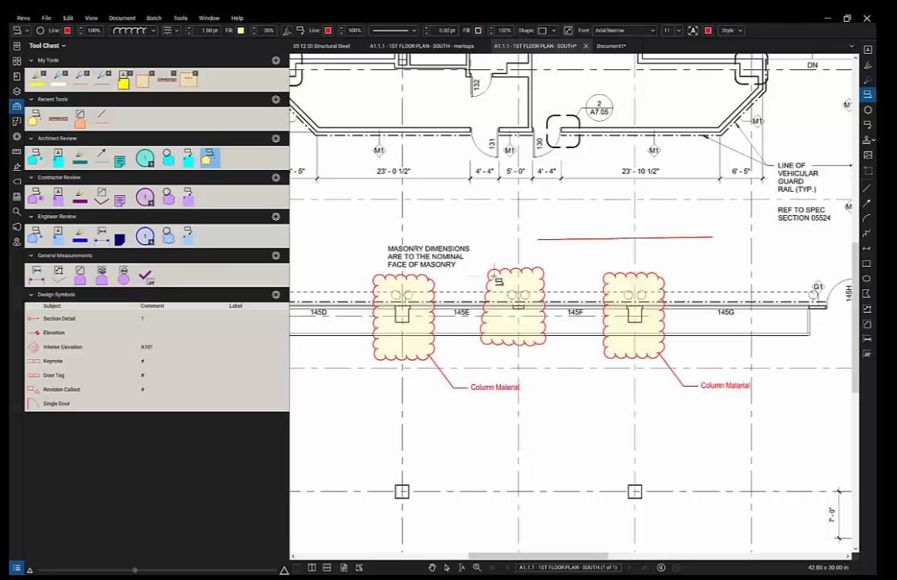
click(568, 255)
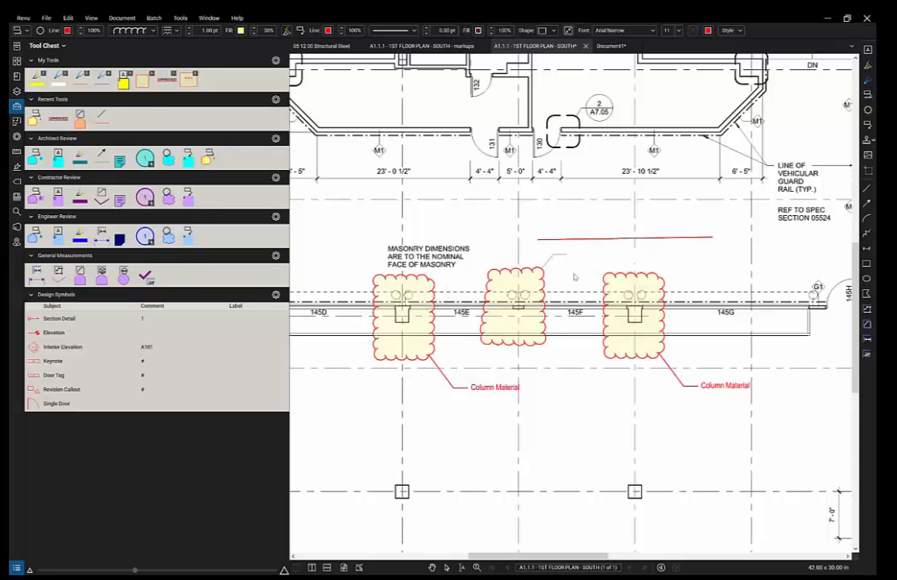
text(Change location)
Hide the Tool Chest and switch to the A1.1.1 - 1ST FLOOR PLAN - SOUTH - markups document
drag(289, 324, 252, 282)
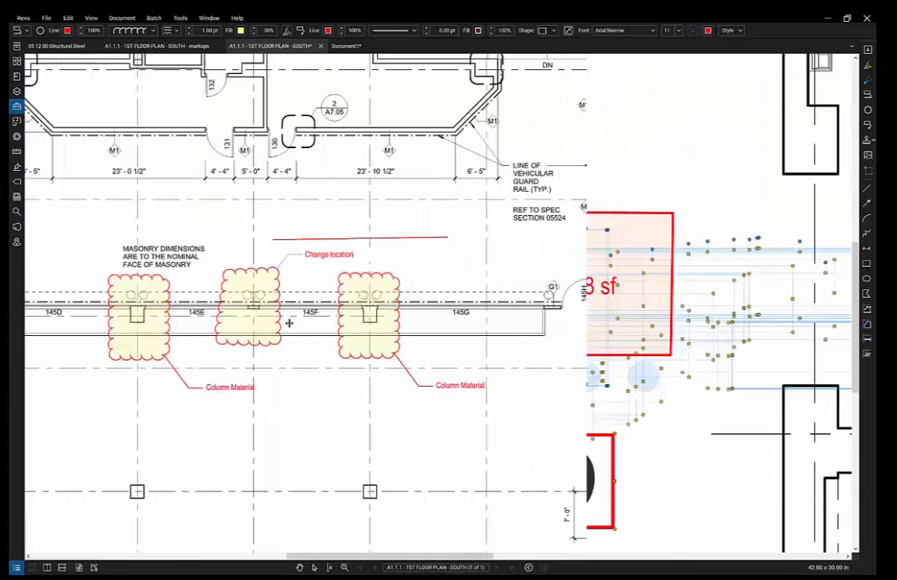
click(187, 46)
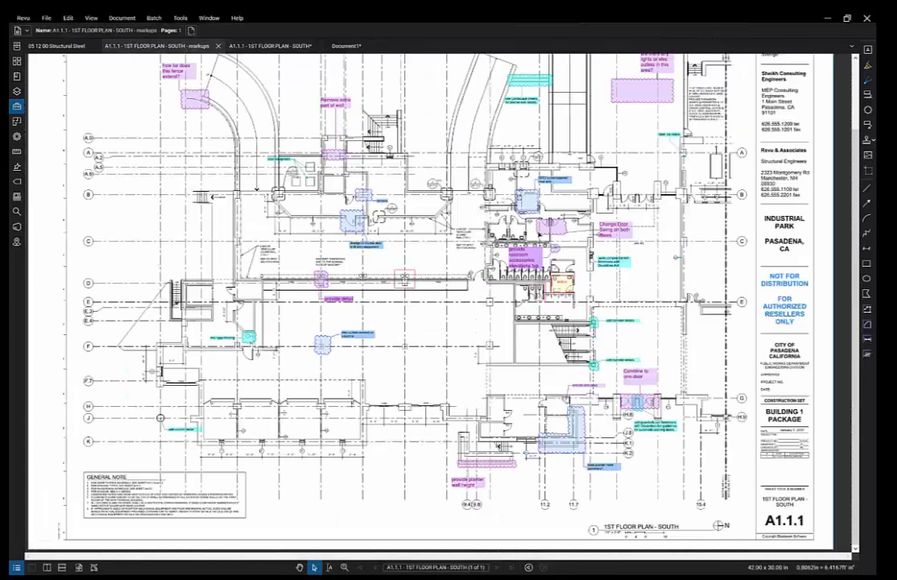
scroll(473, 311, down, 1)
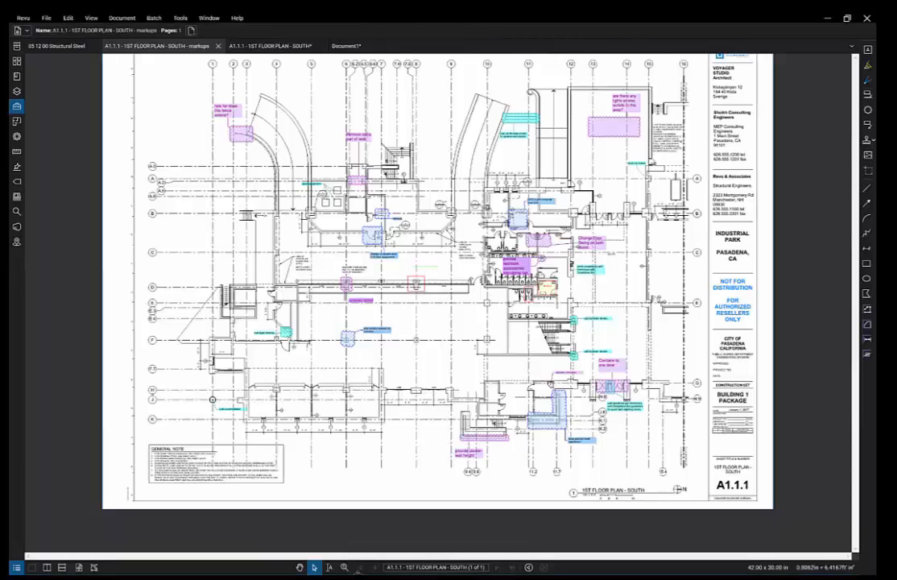
Show the Markups List in an enlarged area and sort the markups by date, newest first
click(355, 567)
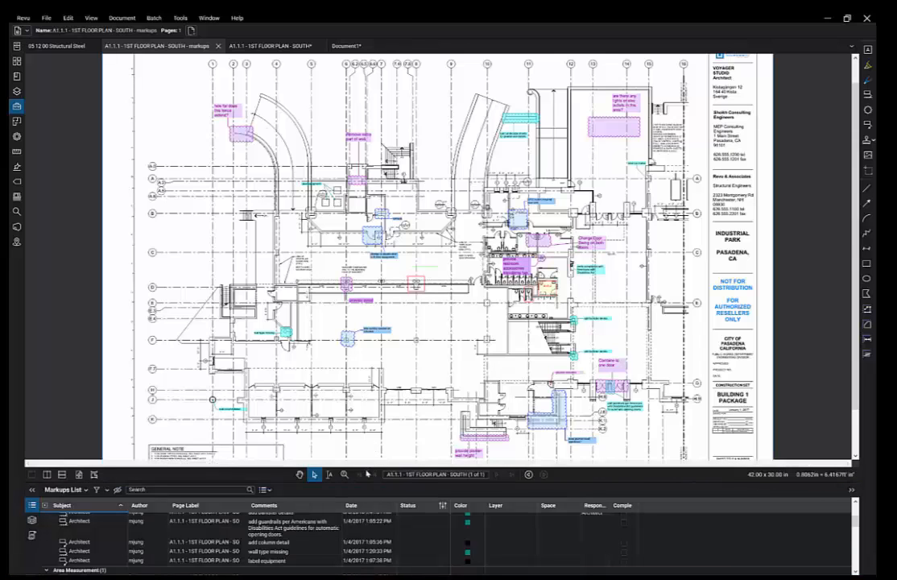
drag(370, 481, 372, 351)
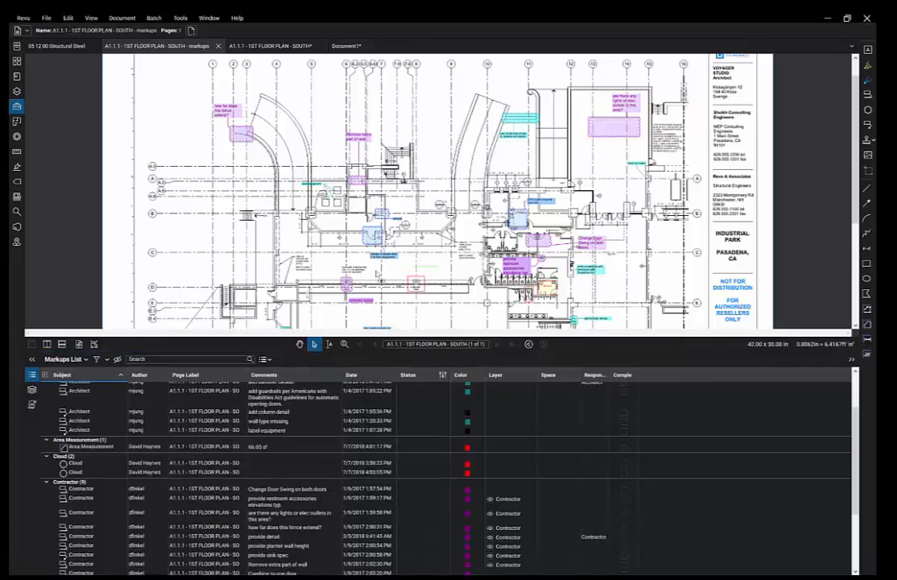
scroll(415, 184, down, 2)
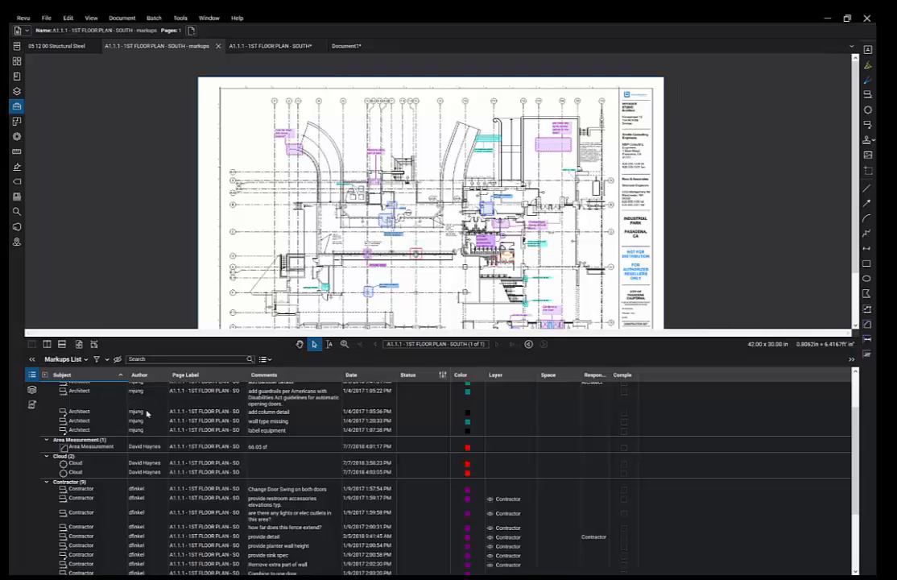
click(360, 378)
click(359, 378)
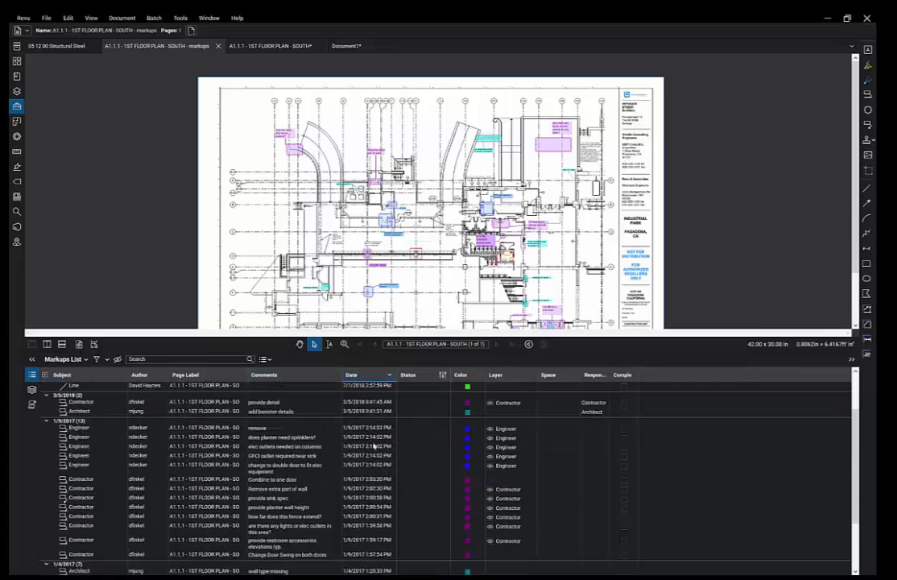
Enable filtering in the Markups List and show only the markups made by the author of the cloud and measurement markups
scroll(375, 445, up, 2)
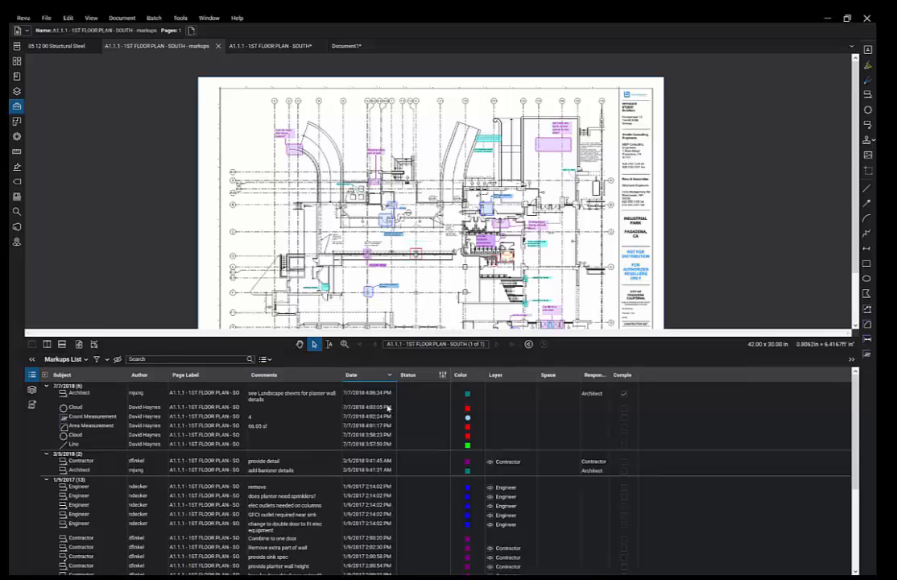
click(96, 360)
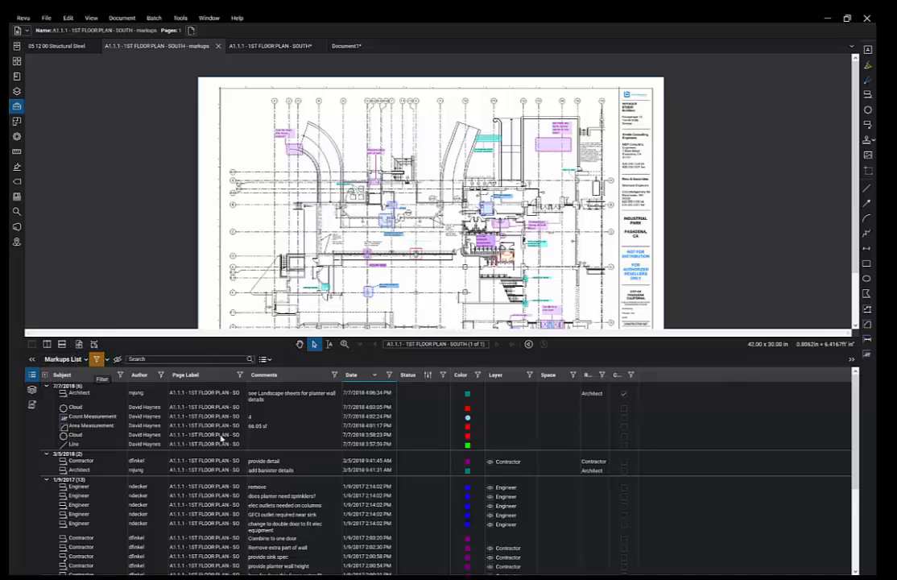
click(160, 376)
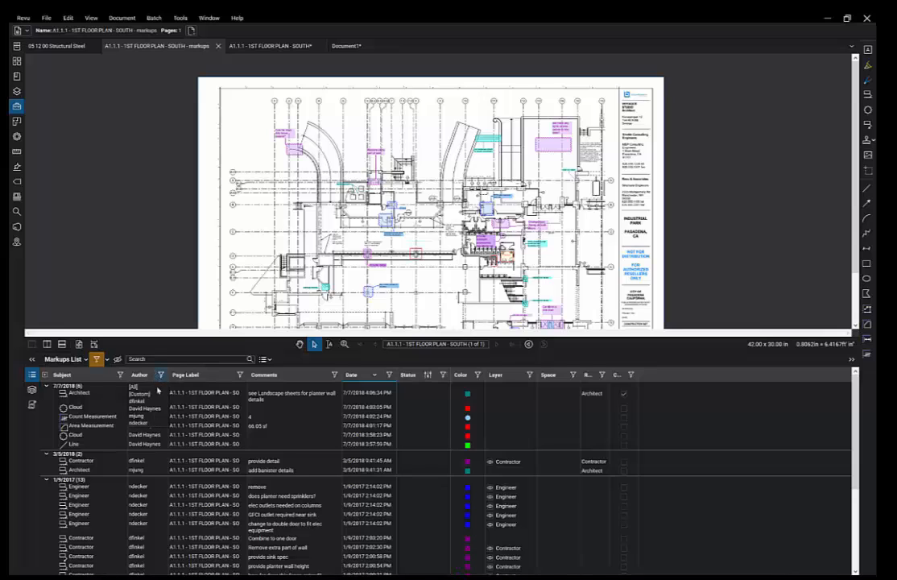
click(146, 408)
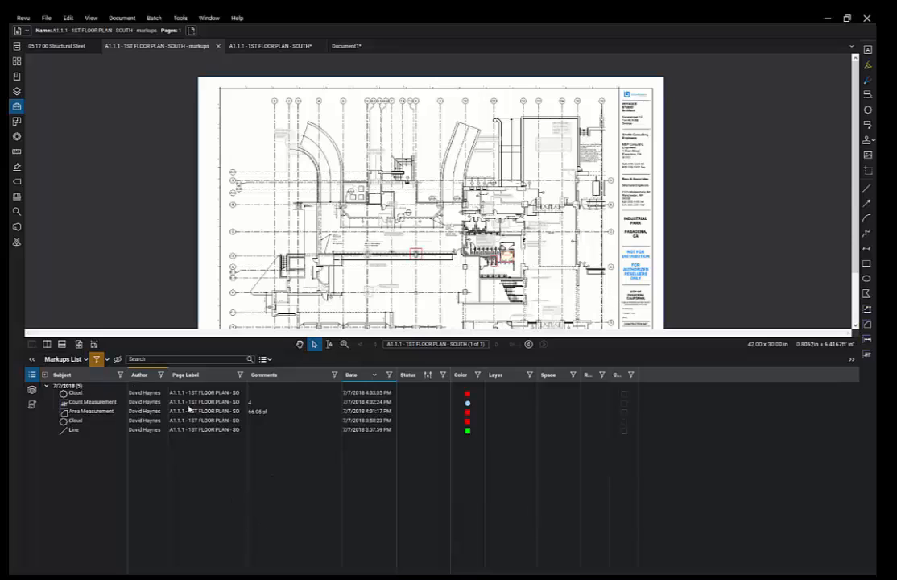
Change the author filter to the author of the Engineer markups and locate the "remove" markup on the plan
click(162, 375)
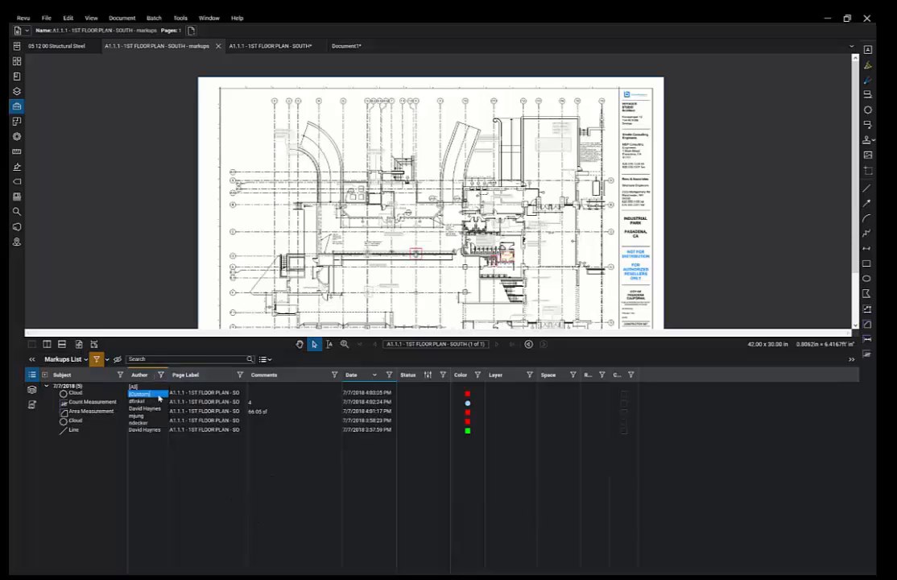
click(157, 423)
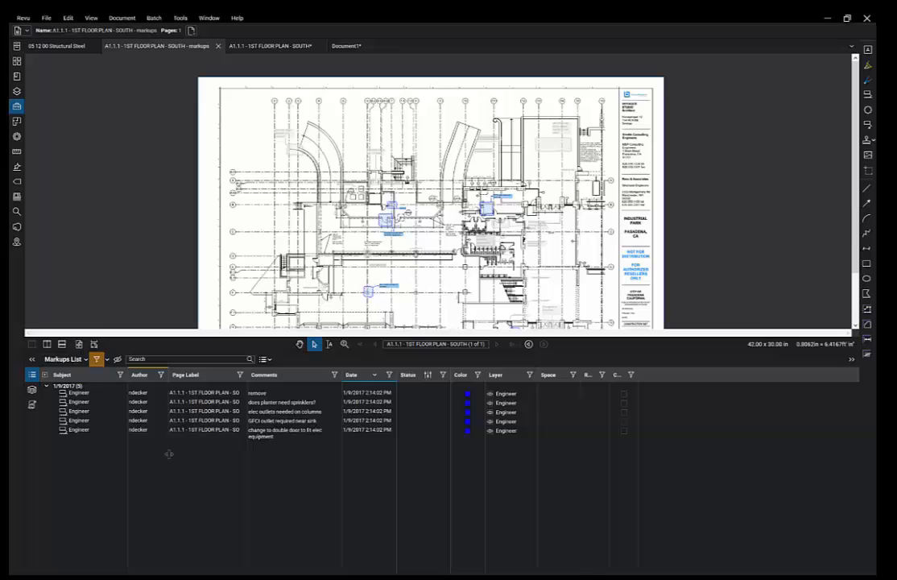
click(83, 394)
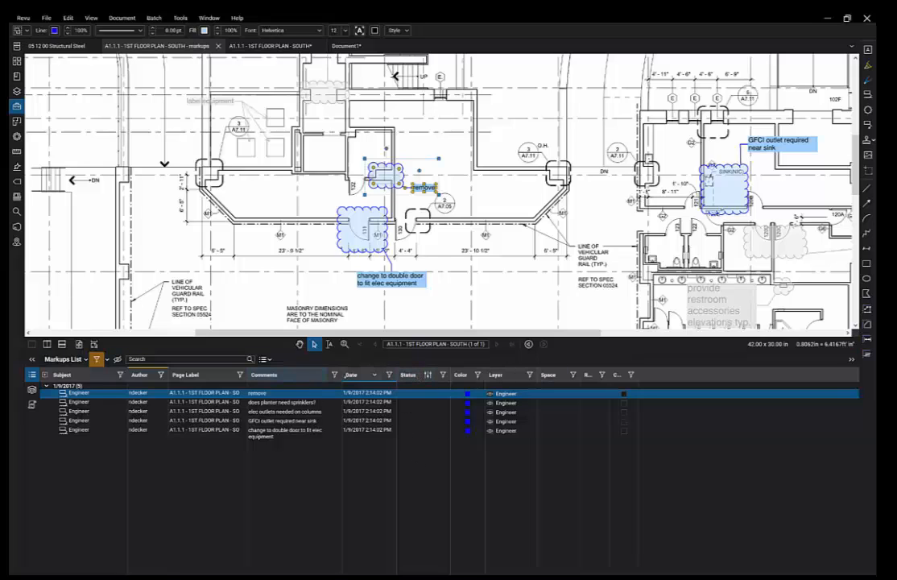
Move the Date column ahead of Comments in the Markups List and hide the Space column
drag(352, 374, 266, 375)
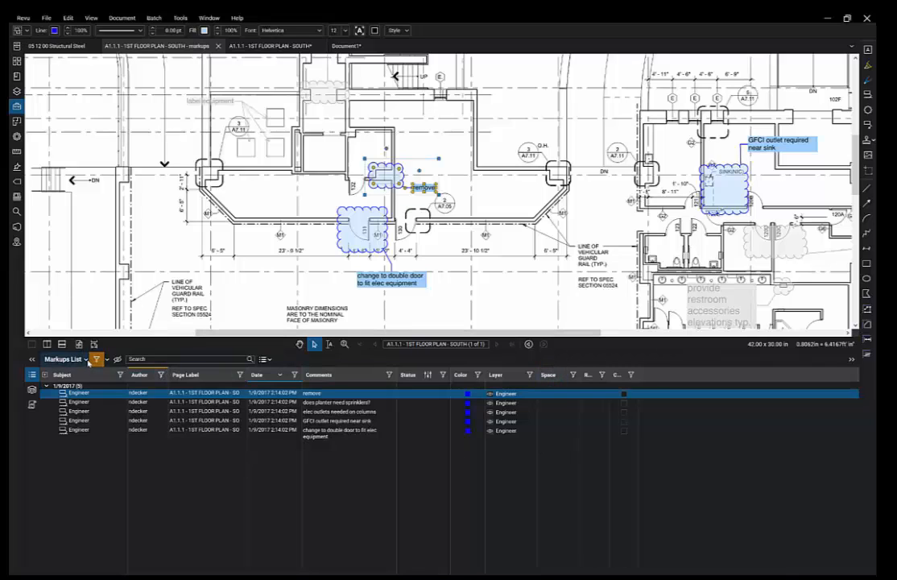
click(85, 361)
mouse_move(77, 373)
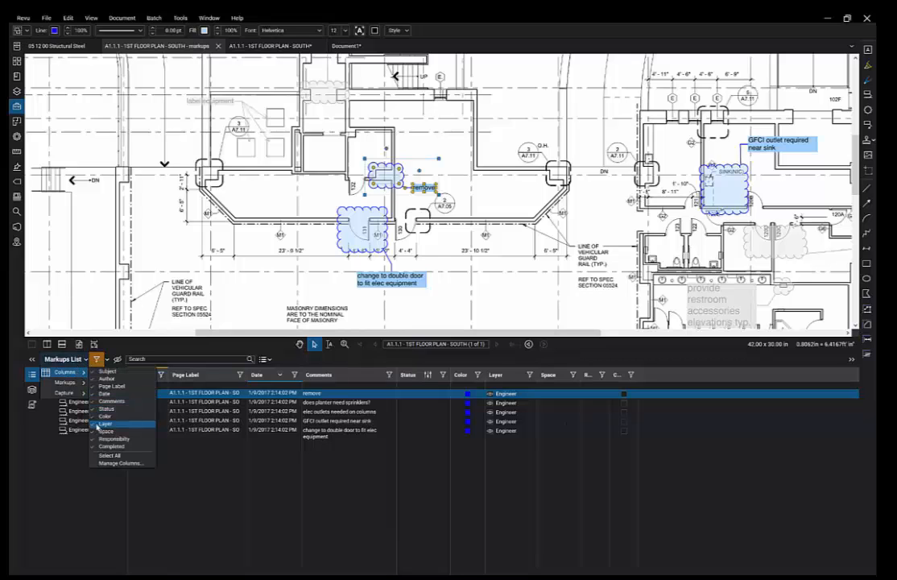
click(101, 432)
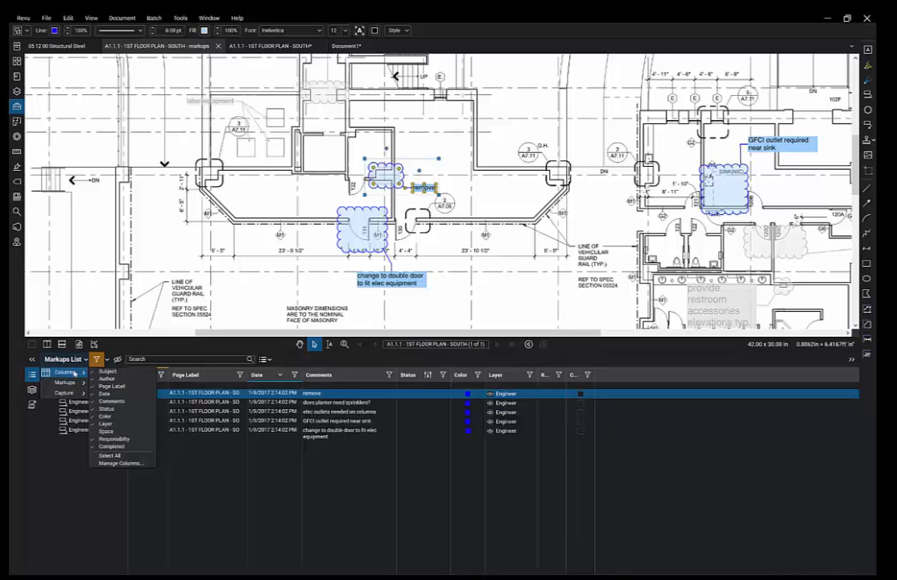
Examine the Responsibility custom column's type options and choice items, and its cell for the "remove" markup
click(125, 456)
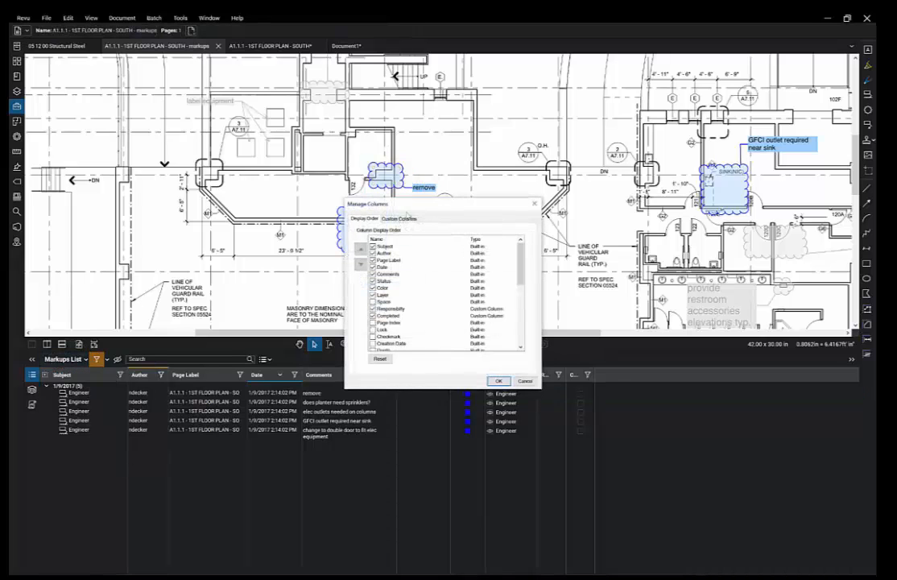
click(390, 209)
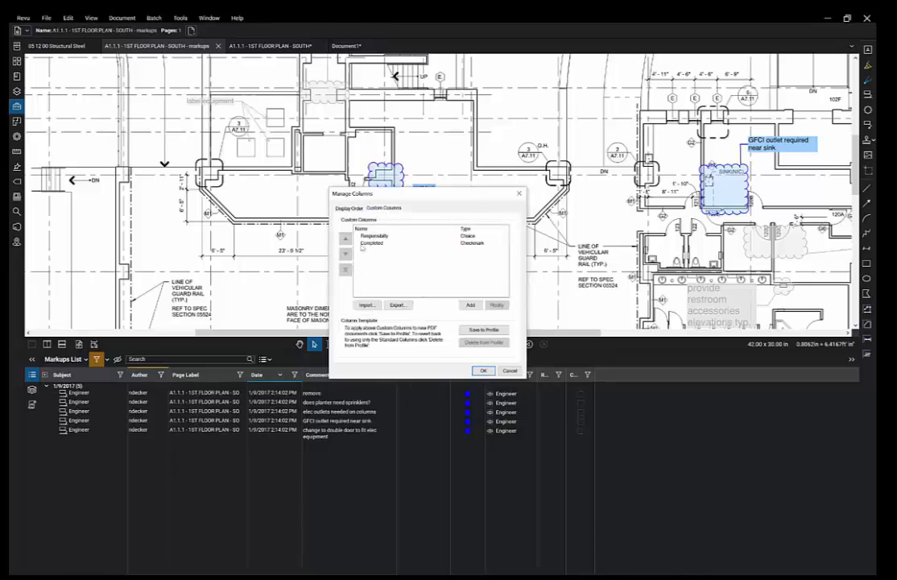
click(385, 235)
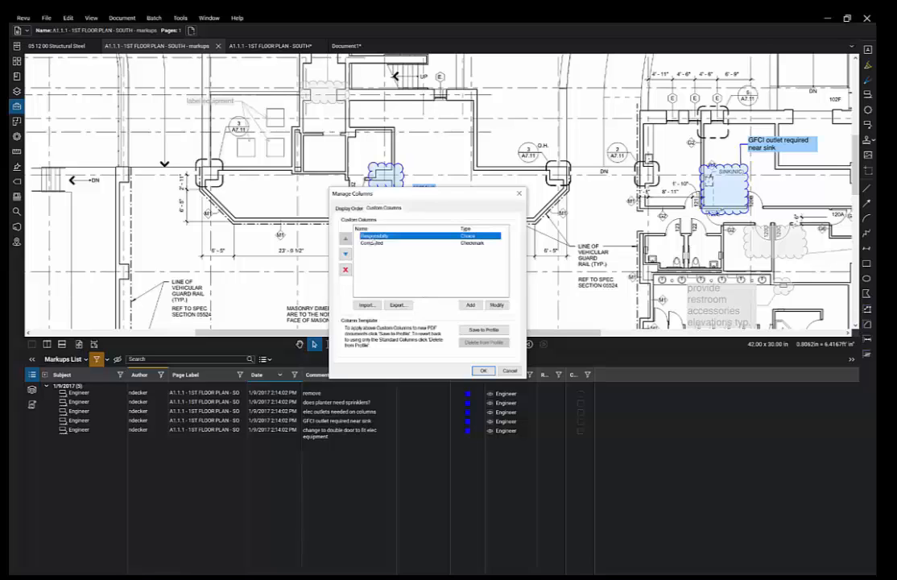
click(496, 305)
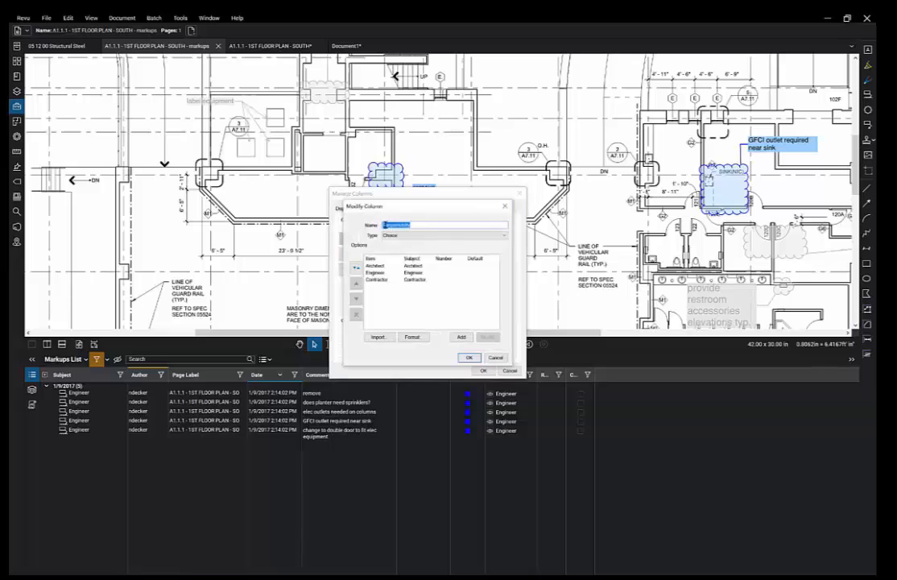
click(411, 235)
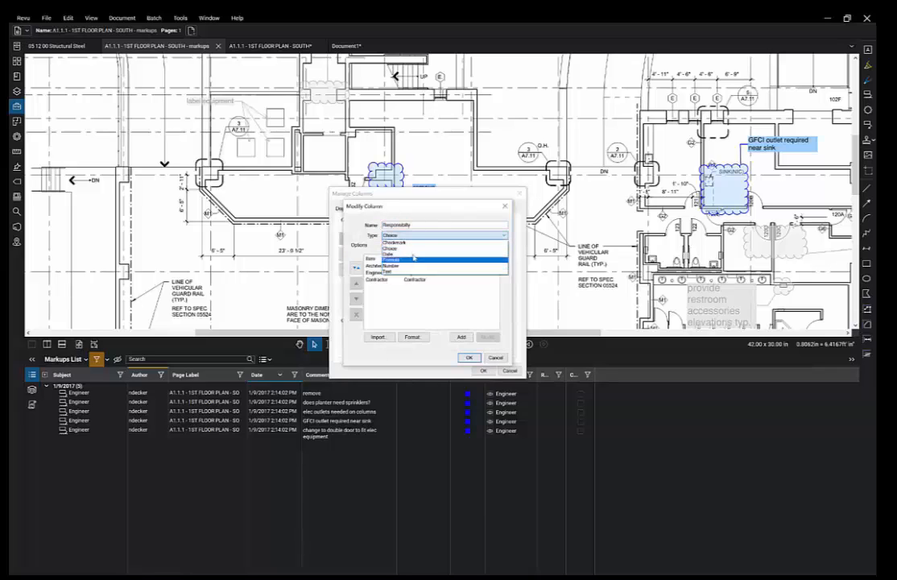
click(419, 208)
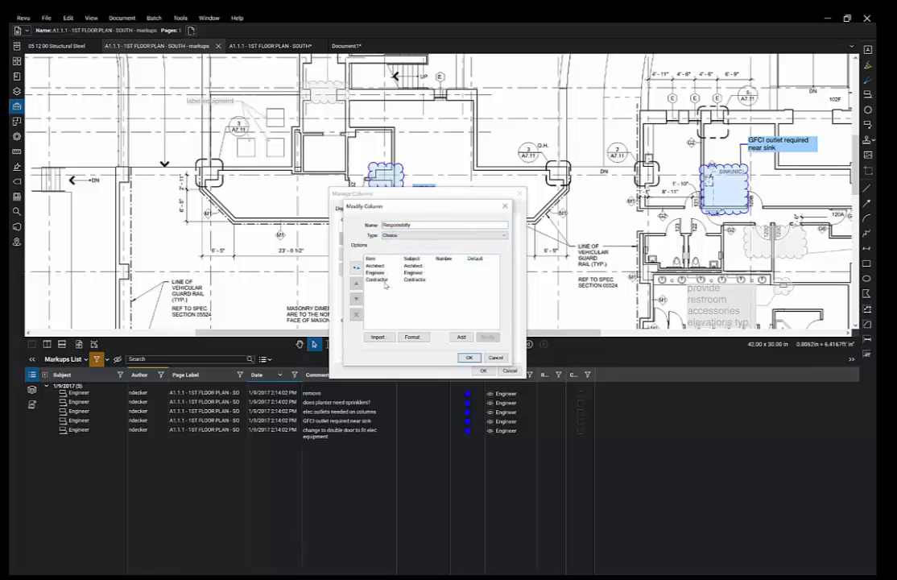
click(469, 359)
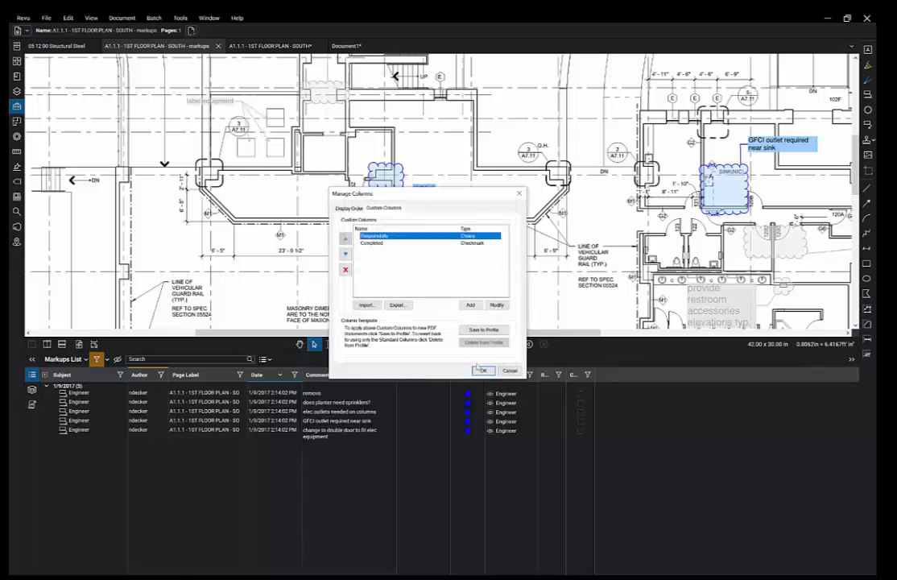
click(484, 371)
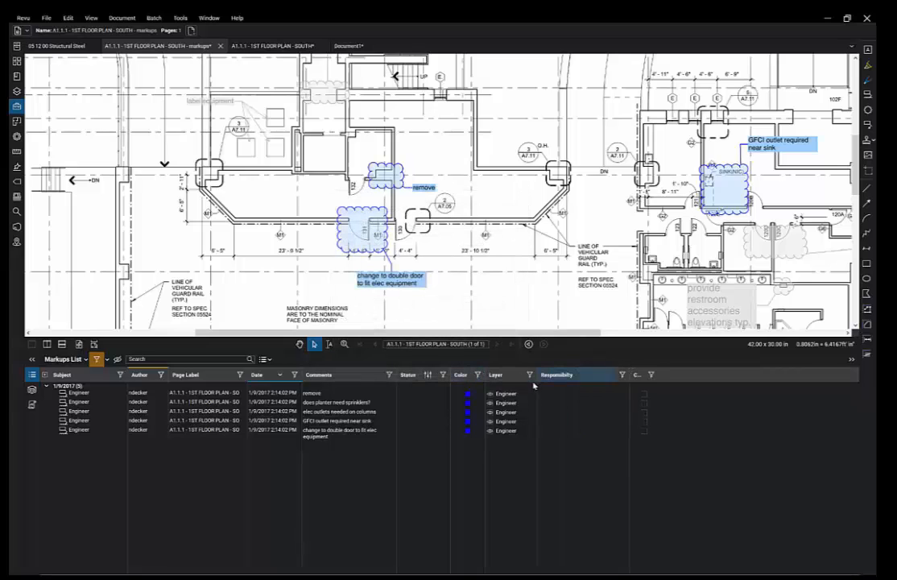
click(556, 394)
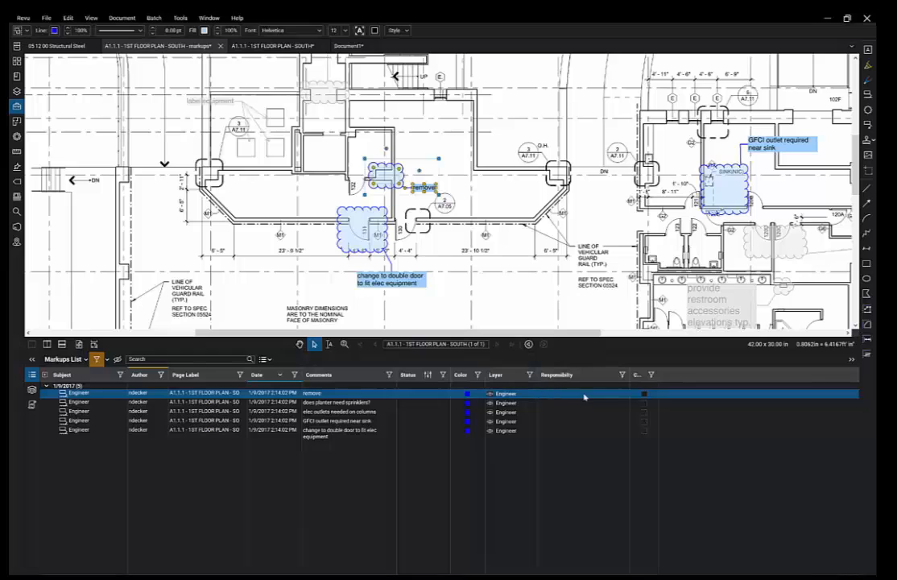
click(584, 394)
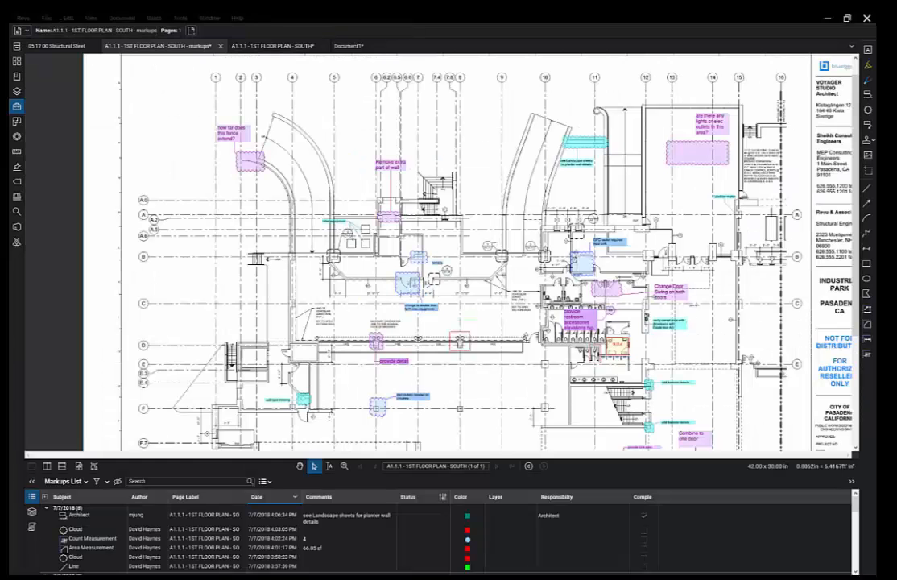
Set up a PDF markup summary with the date appended to the title and the Layer column excluded
click(265, 481)
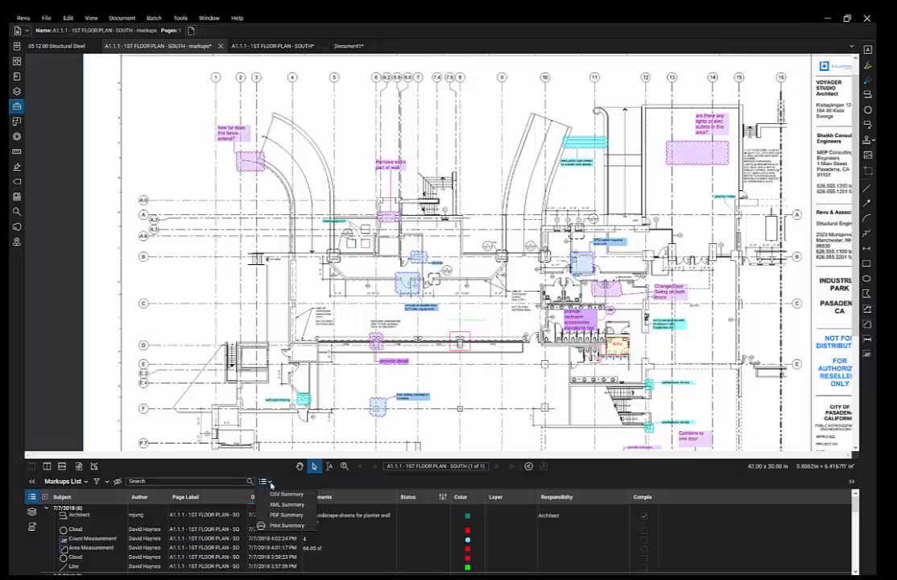
click(282, 515)
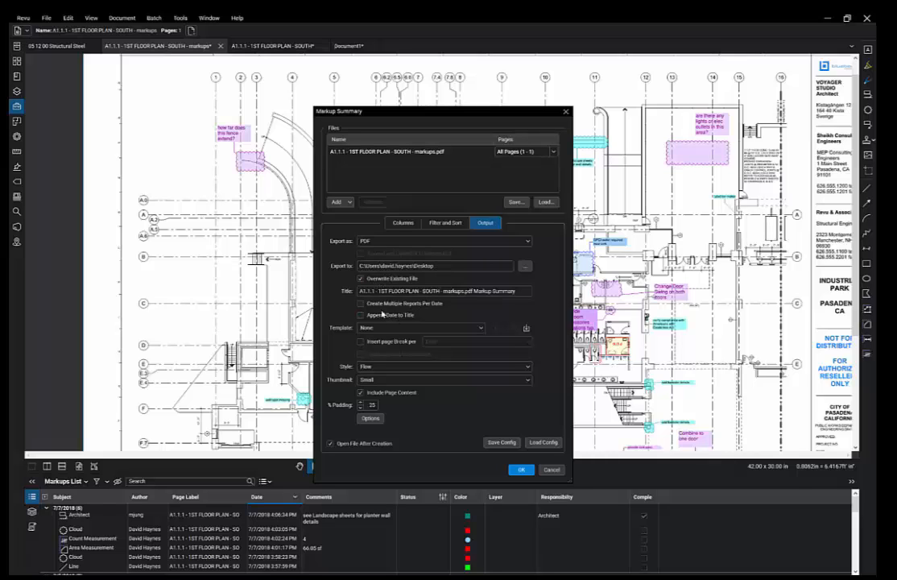
click(360, 315)
click(403, 222)
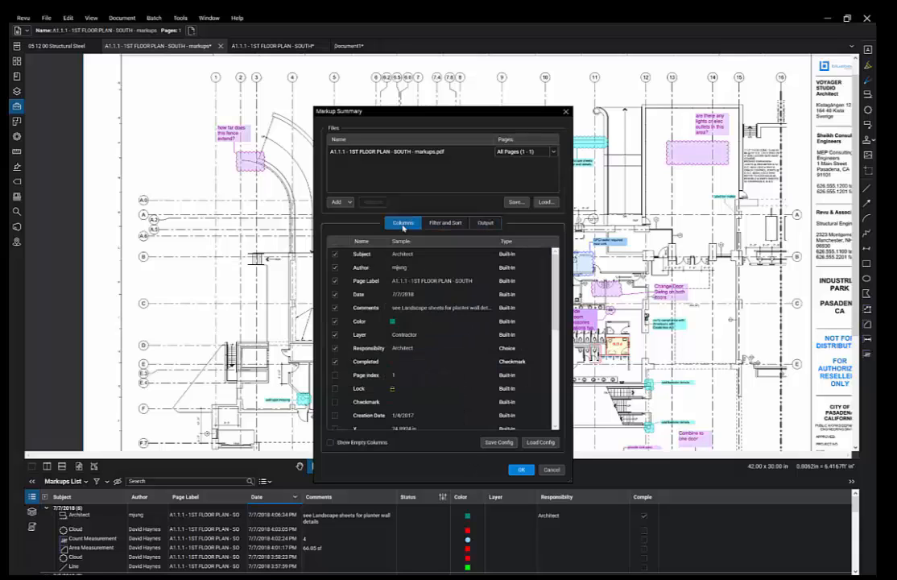
click(354, 335)
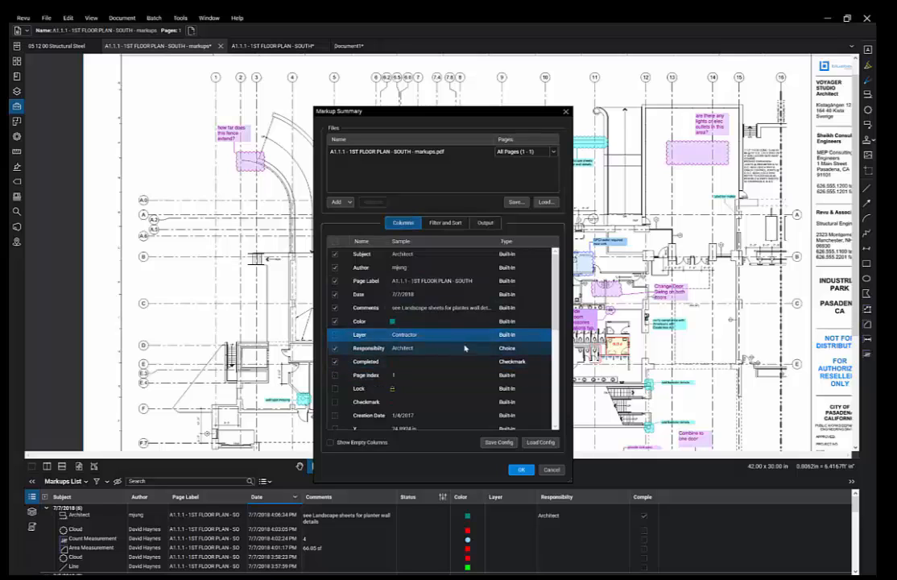
Check the summary's filter and sort options, leaving Date at [All], and generate the PDF summary
click(445, 223)
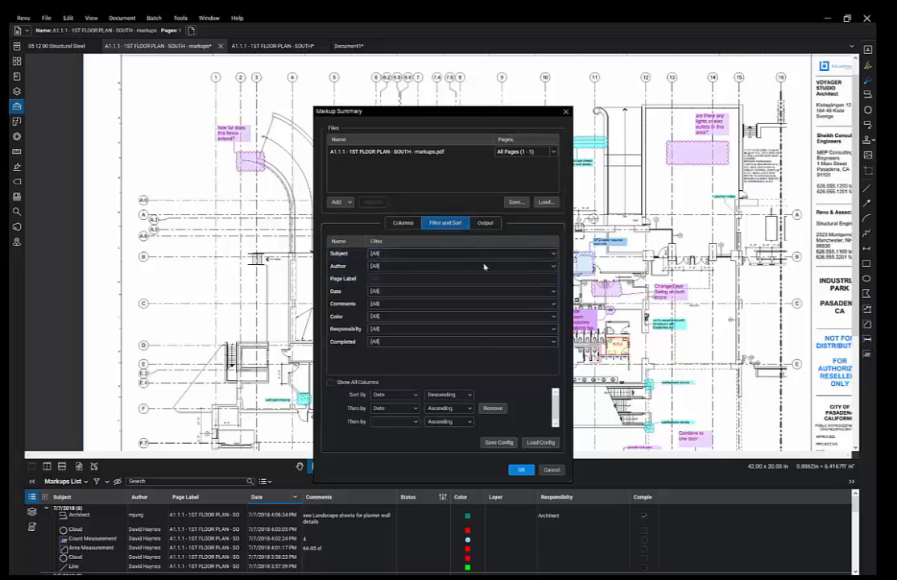
click(429, 296)
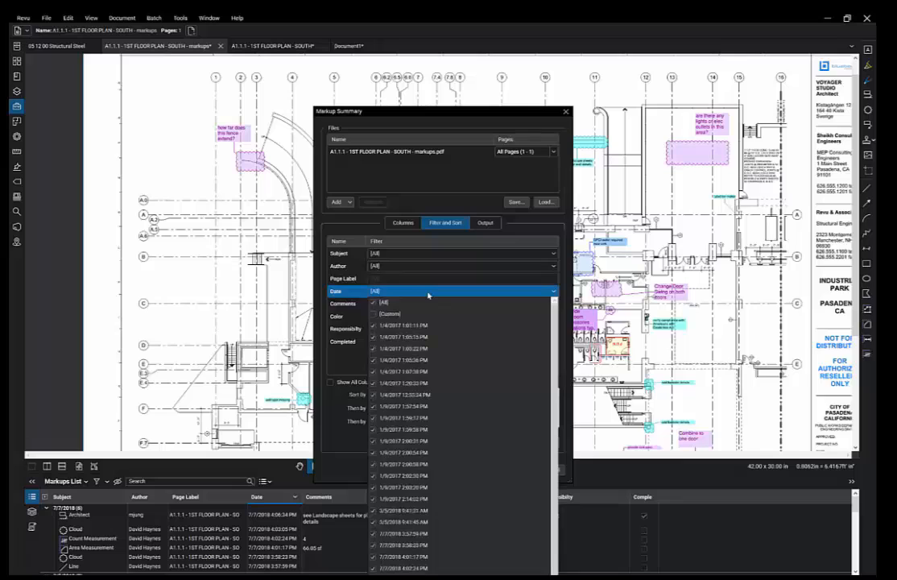
click(428, 295)
click(520, 469)
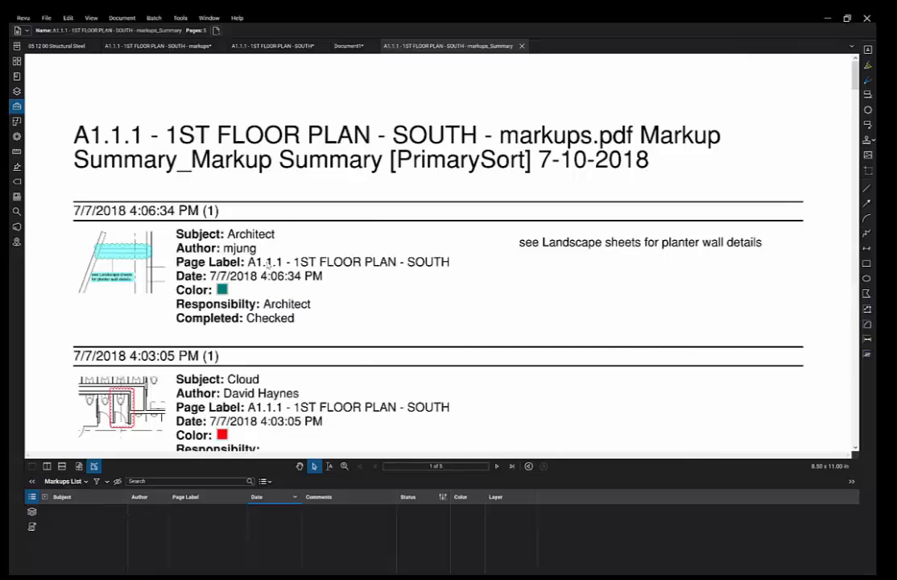
Look through the markup summary and follow the planter wall details thumbnail to its markup on the plan
scroll(269, 264, down, 1)
scroll(339, 282, down, 2)
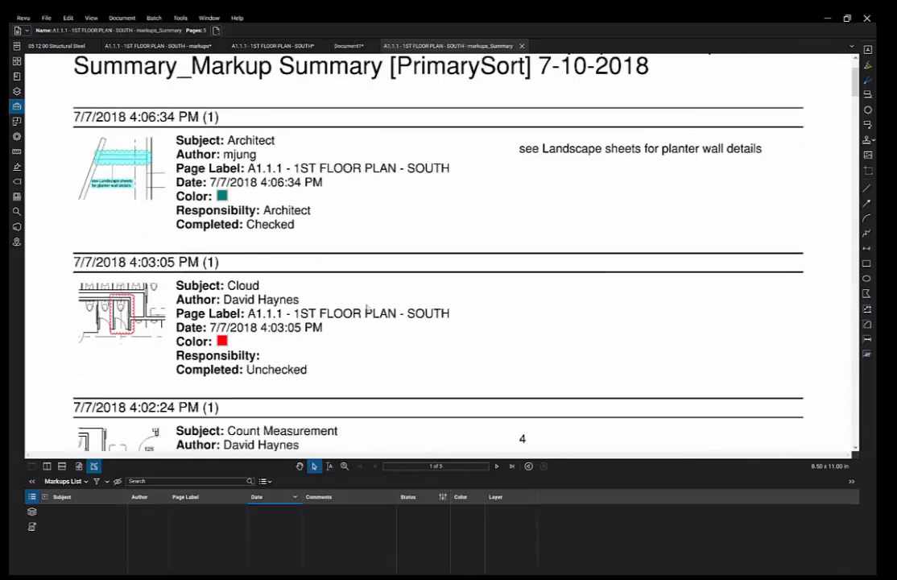
scroll(367, 308, up, 1)
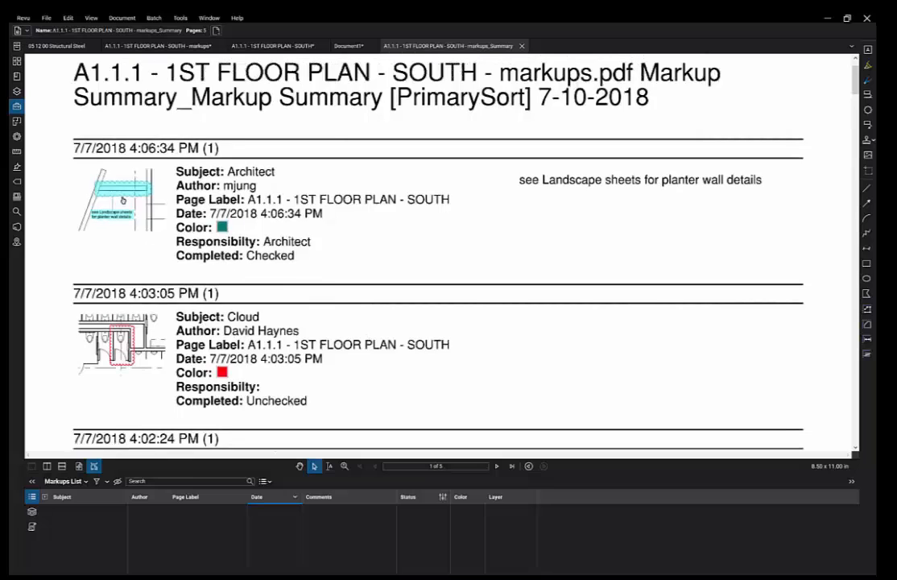
click(129, 203)
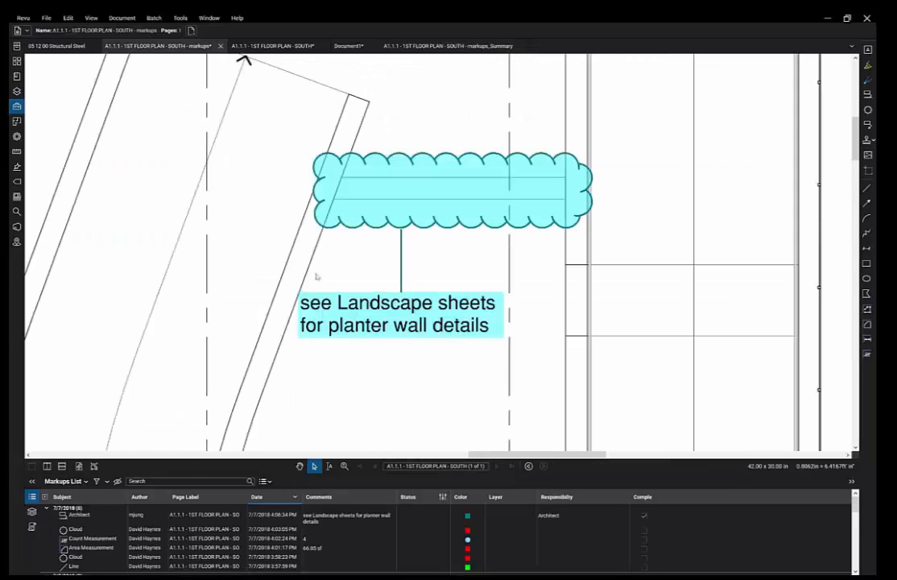
scroll(315, 276, down, 1)
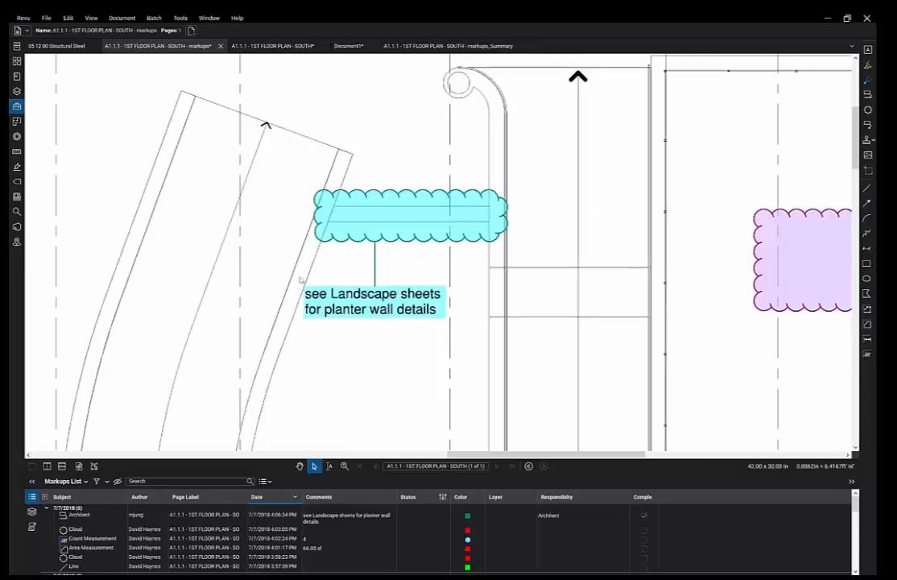
Show the list of Studio projects and narrow its area to give the drawing more room
click(17, 228)
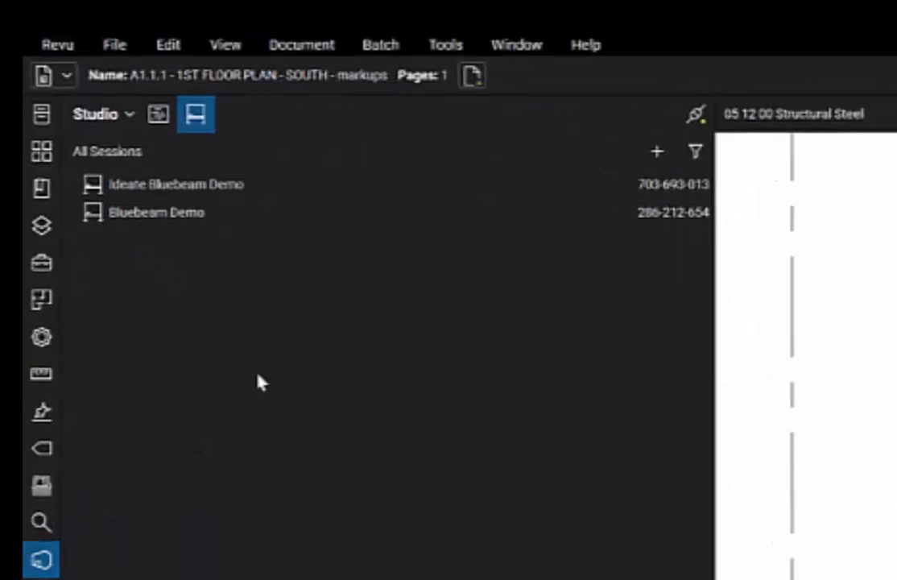
click(161, 116)
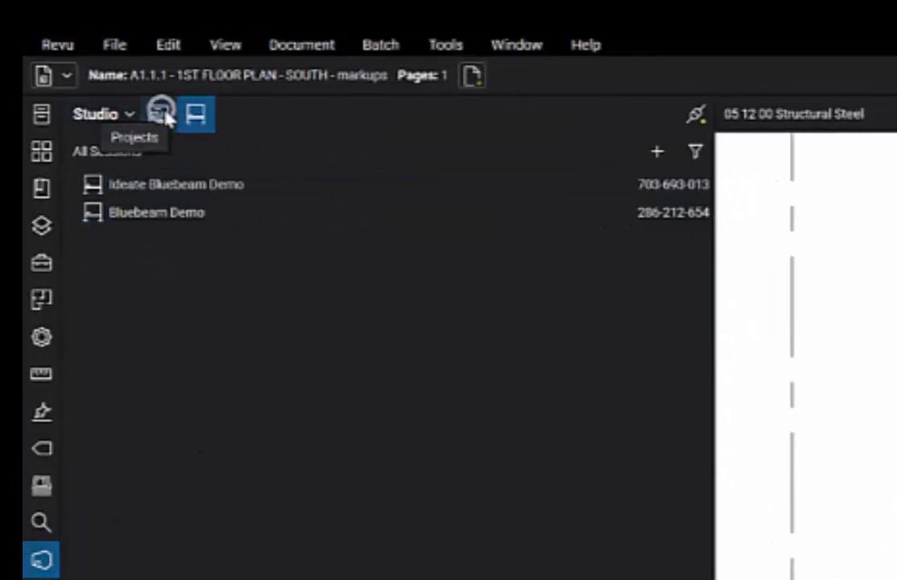
click(159, 115)
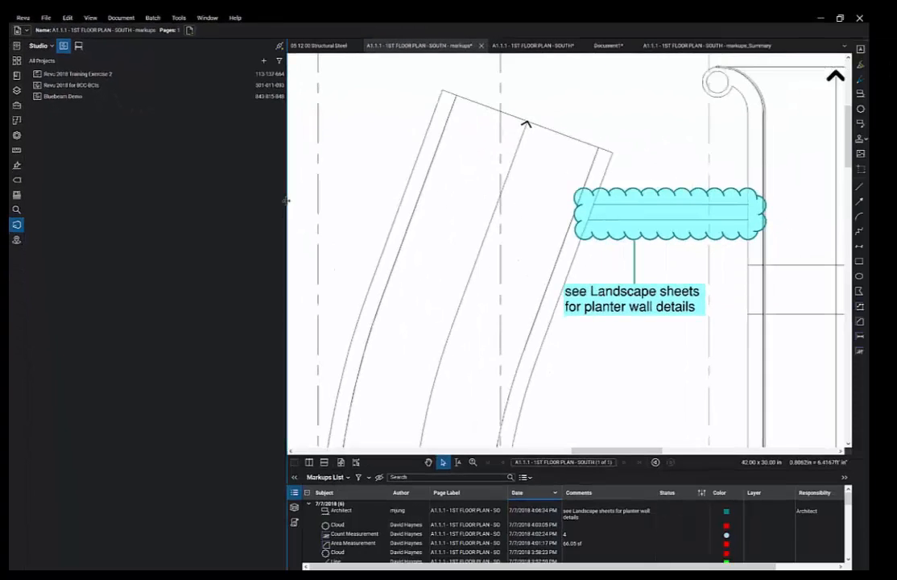
drag(287, 200, 196, 194)
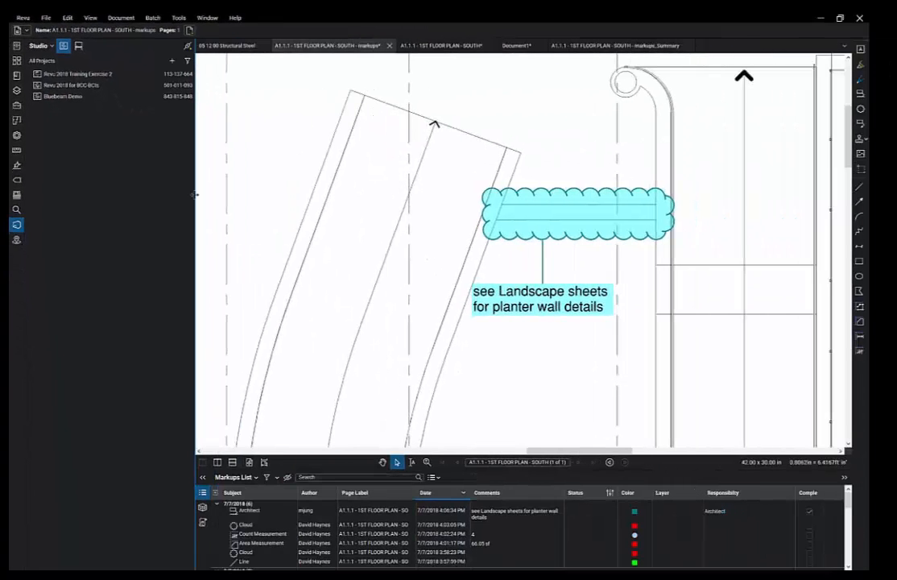
Open the Bluebeam Demo project and go into its Ana2 folder
double_click(74, 98)
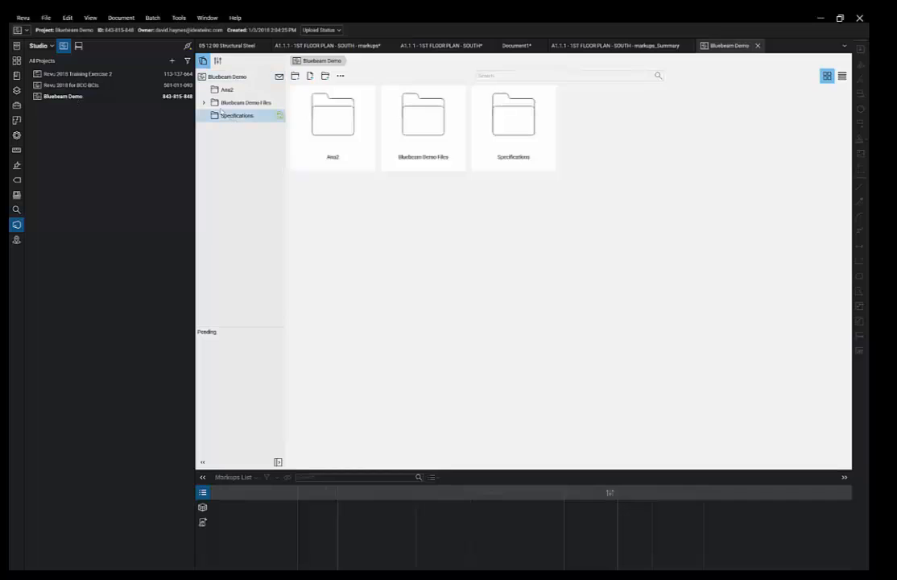
click(345, 117)
double_click(345, 118)
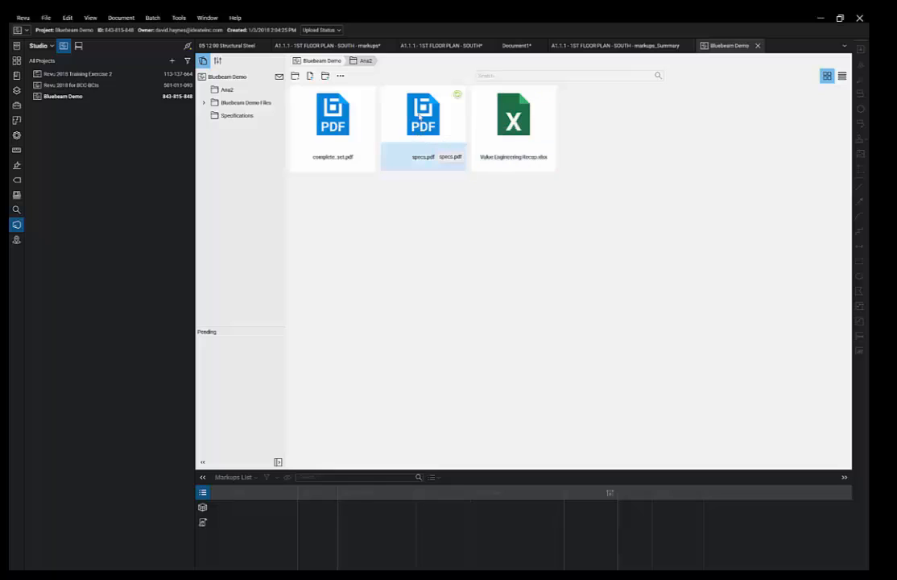
Check out complete_set.pdf from the Ana2 folder and open it
click(330, 119)
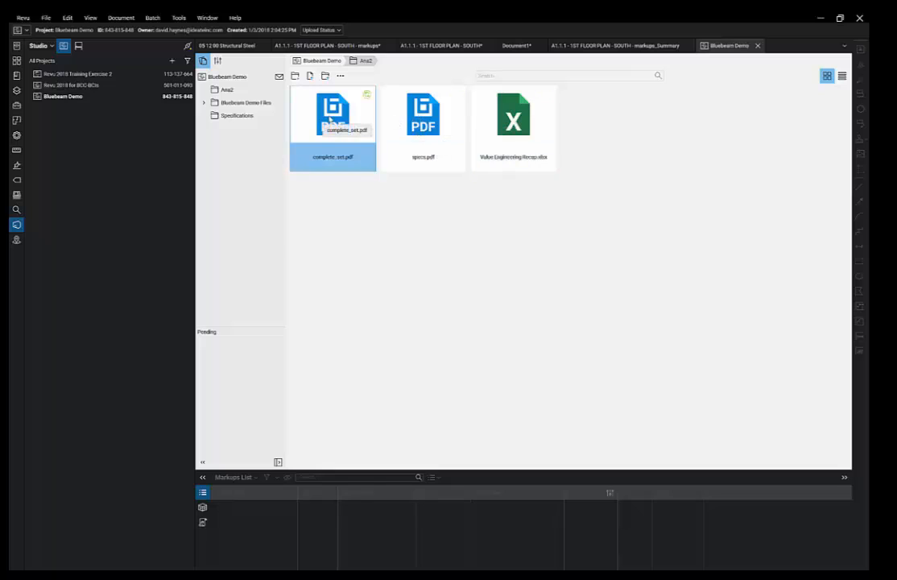
right_click(329, 119)
click(284, 135)
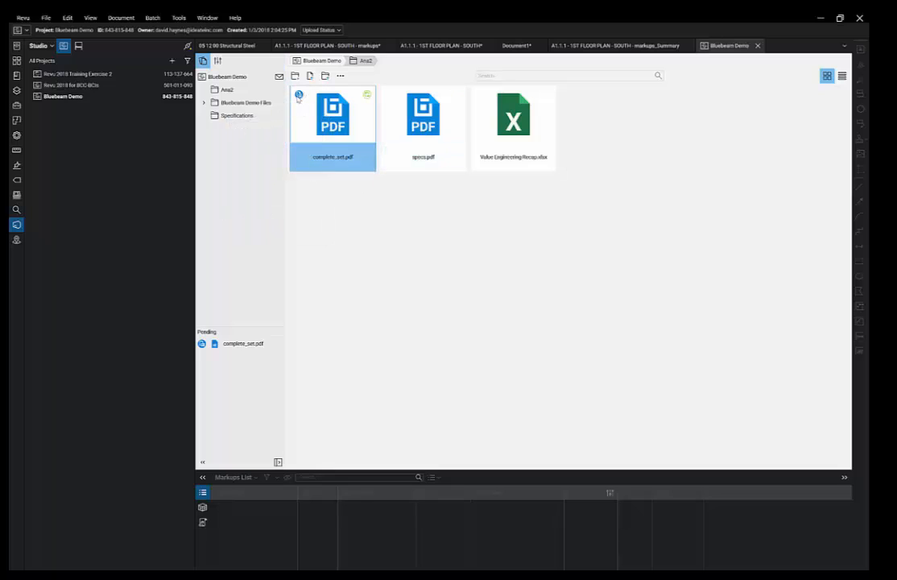
double_click(337, 116)
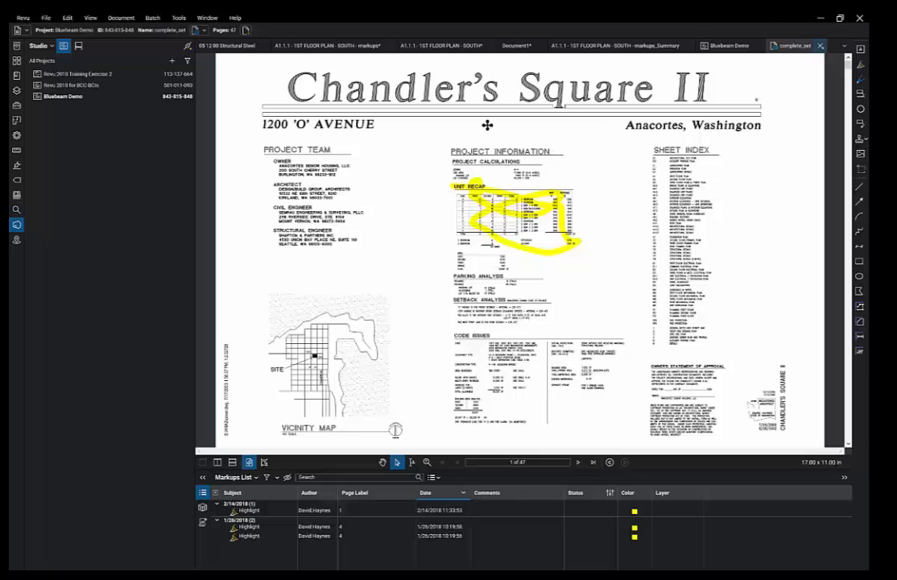
Close complete_set.pdf, update its server copy and check it in as a minor version with the comment "Reviewed for Construction"
key(ctrl+w)
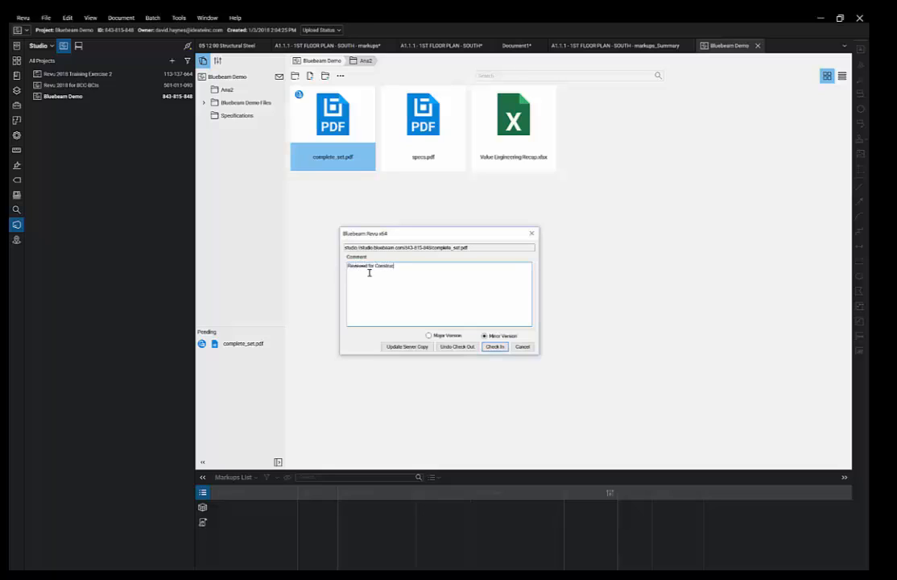
click(406, 347)
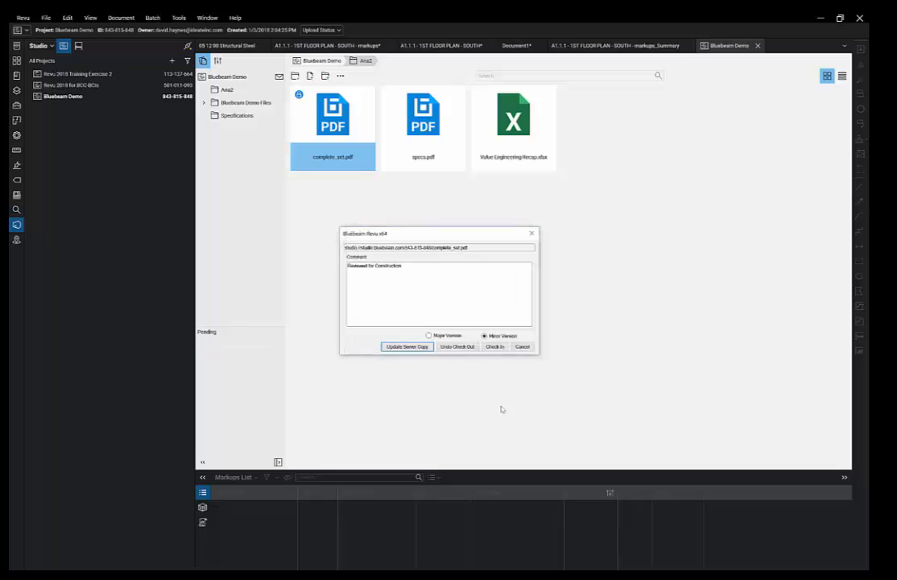
click(495, 346)
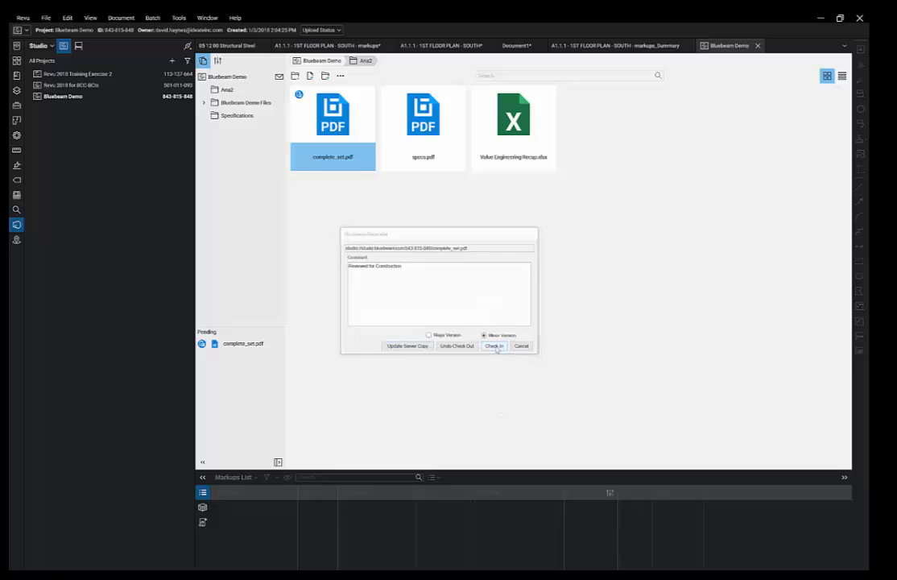
Review the revision history of complete_set.pdf, highlighting version 1.7, and close it without opening a revision
right_click(330, 135)
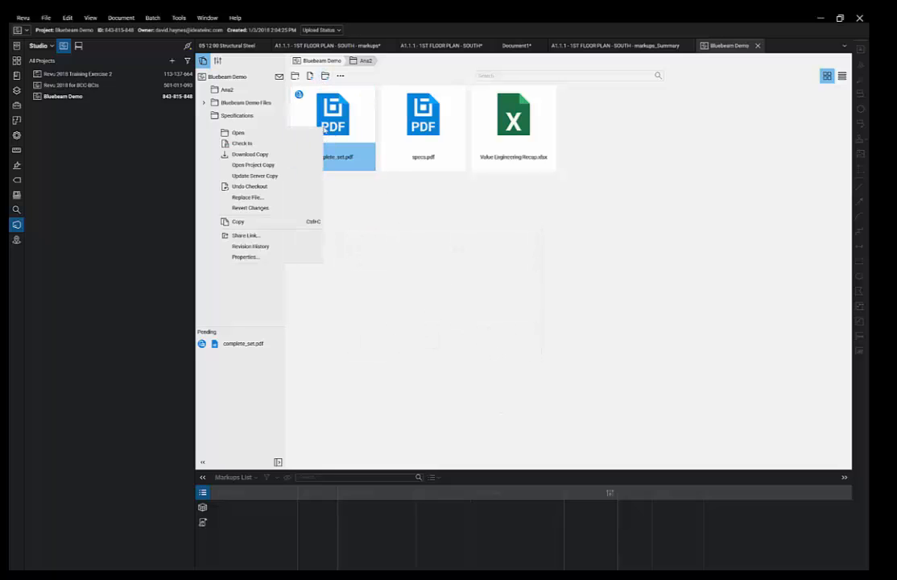
click(266, 245)
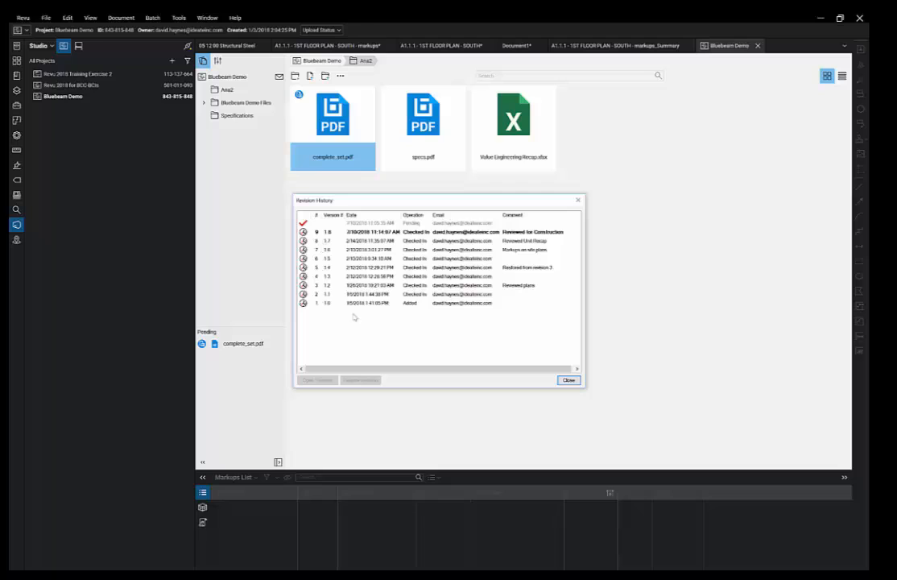
click(326, 232)
click(327, 242)
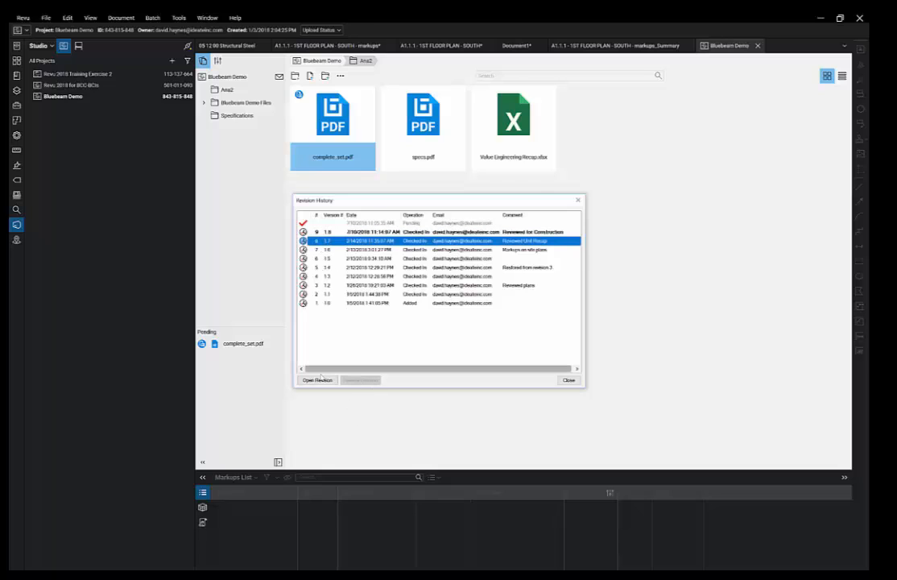
click(572, 382)
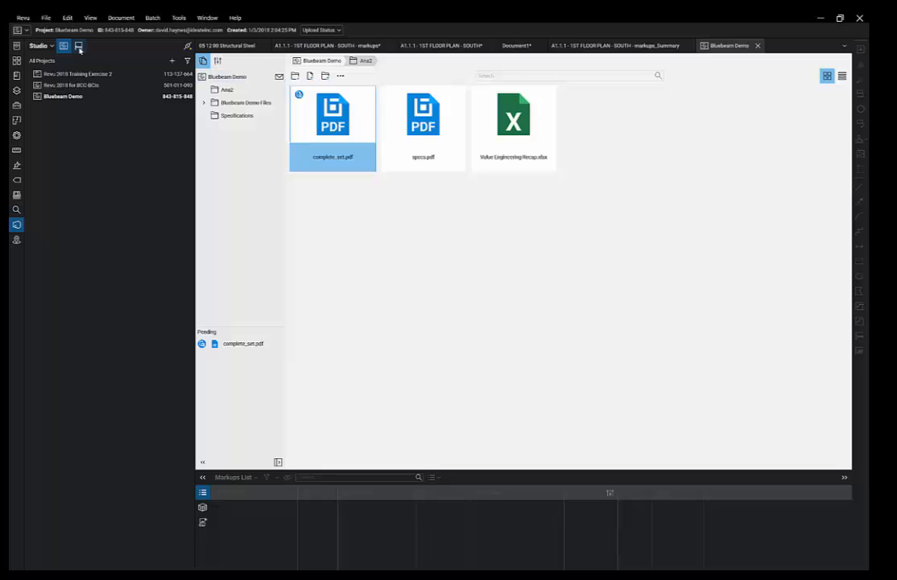
Switch to the Studio sessions, join the Ideate Bluebeam Demo session and look through its activity record
click(78, 47)
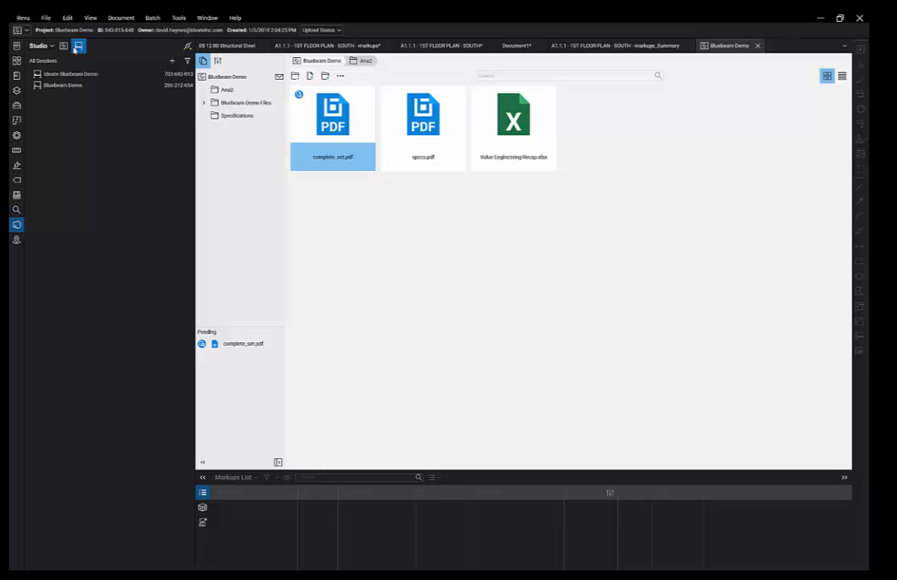
mouse_move(74, 85)
mouse_down()
mouse_move(75, 93)
mouse_move(67, 74)
mouse_move(77, 79)
mouse_up()
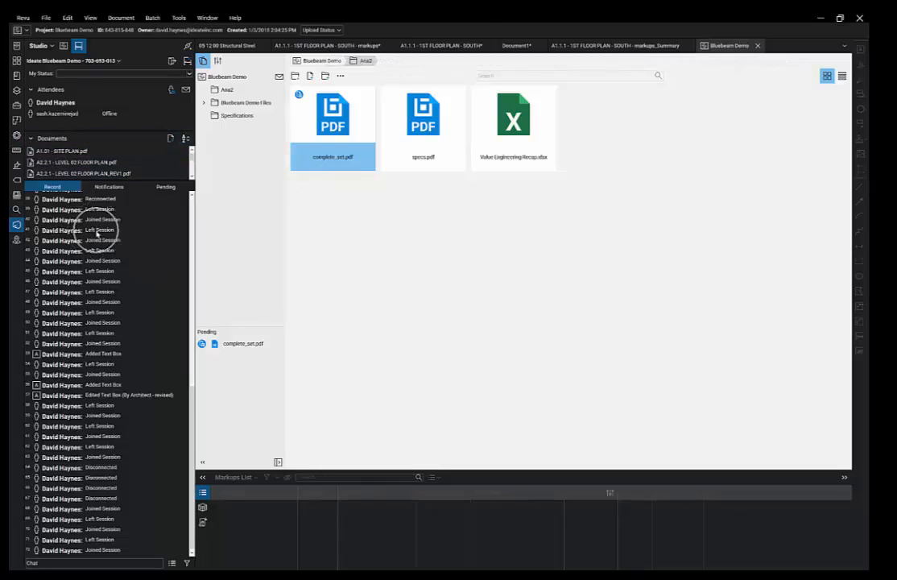
scroll(128, 246, up, 10)
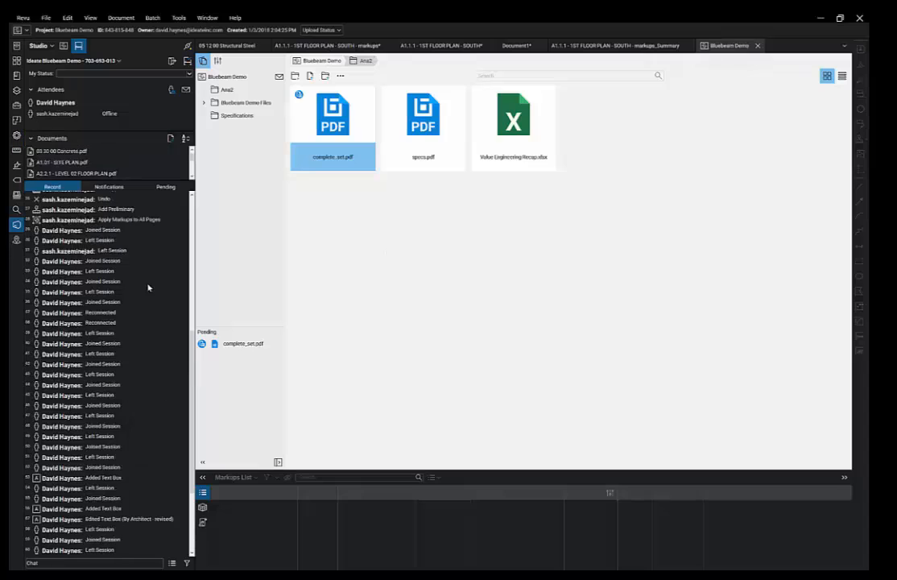
scroll(147, 286, up, 3)
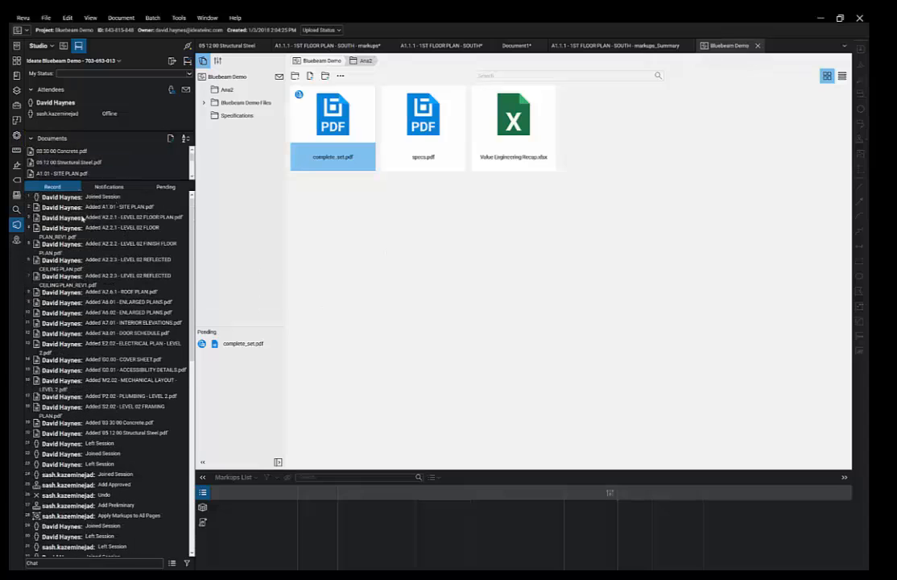
scroll(93, 237, down, 5)
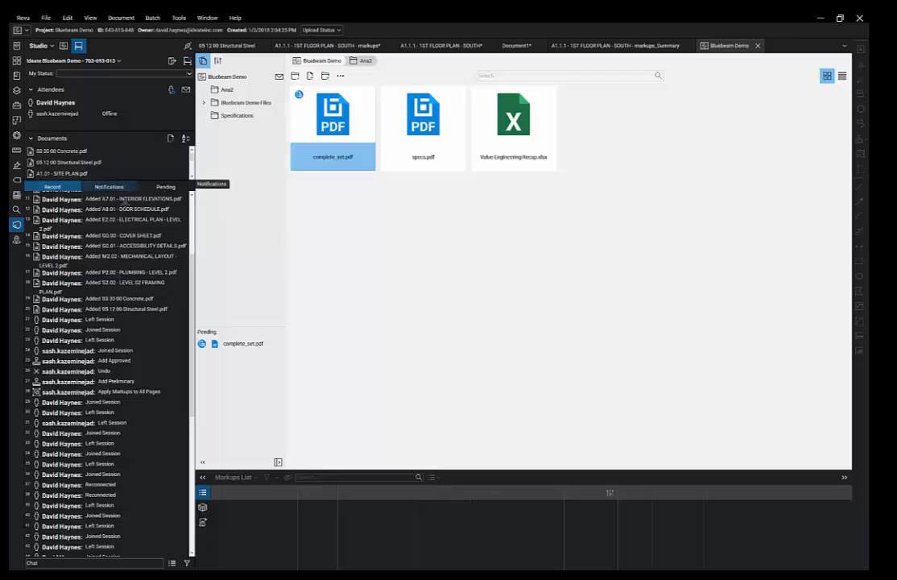
Enlarge the session's document list and open 03 30 00 Concrete.pdf from it
drag(108, 181, 121, 227)
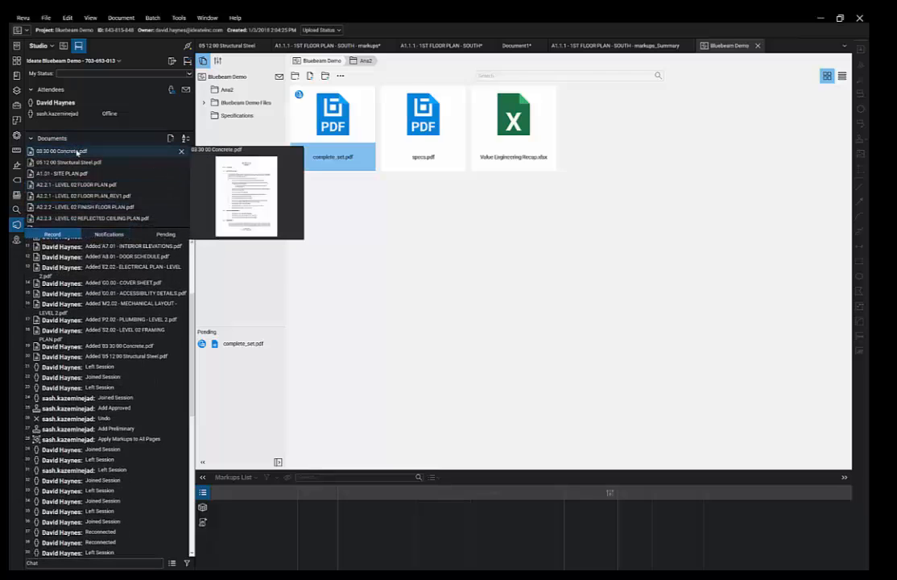
double_click(77, 152)
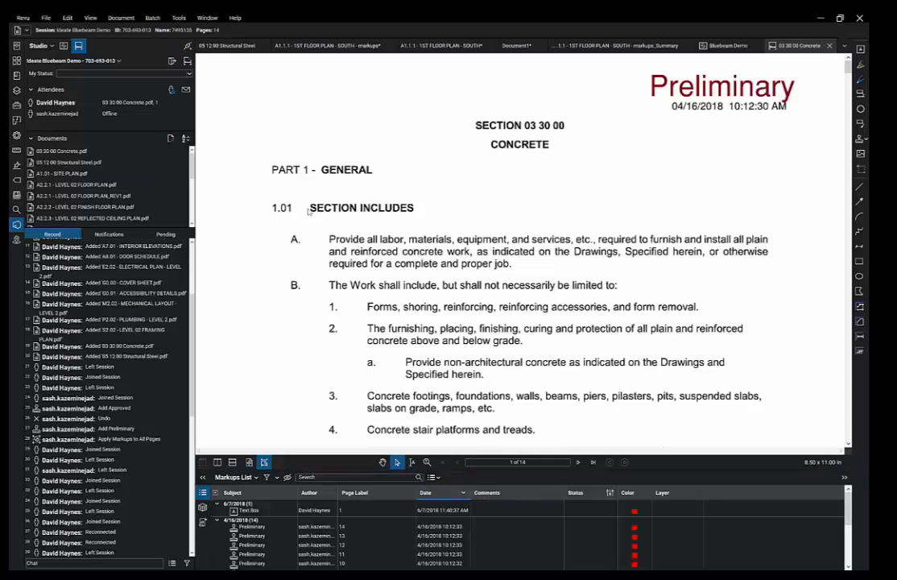
Check the session's notifications, pending activity and attendee access settings without changing anything
mouse_move(81, 217)
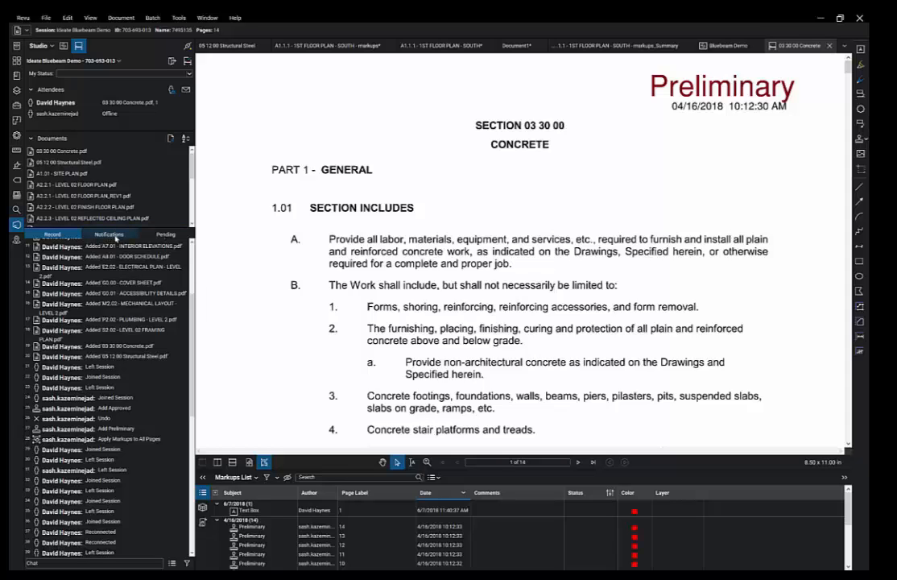
click(112, 234)
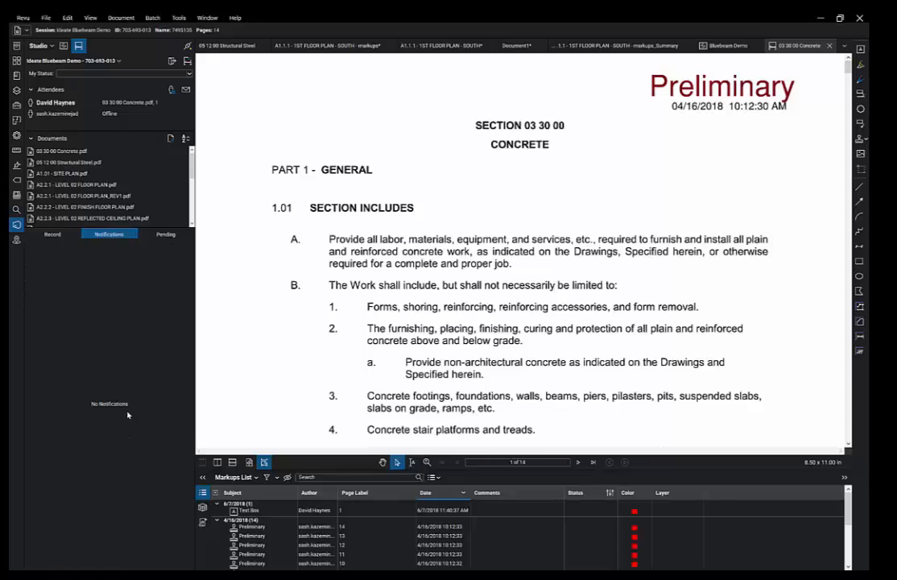
click(168, 234)
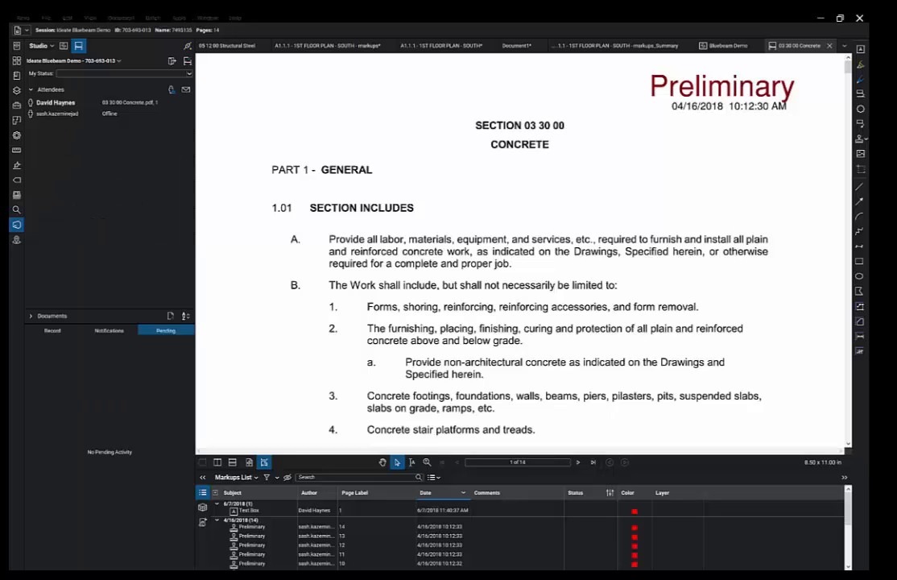
click(175, 91)
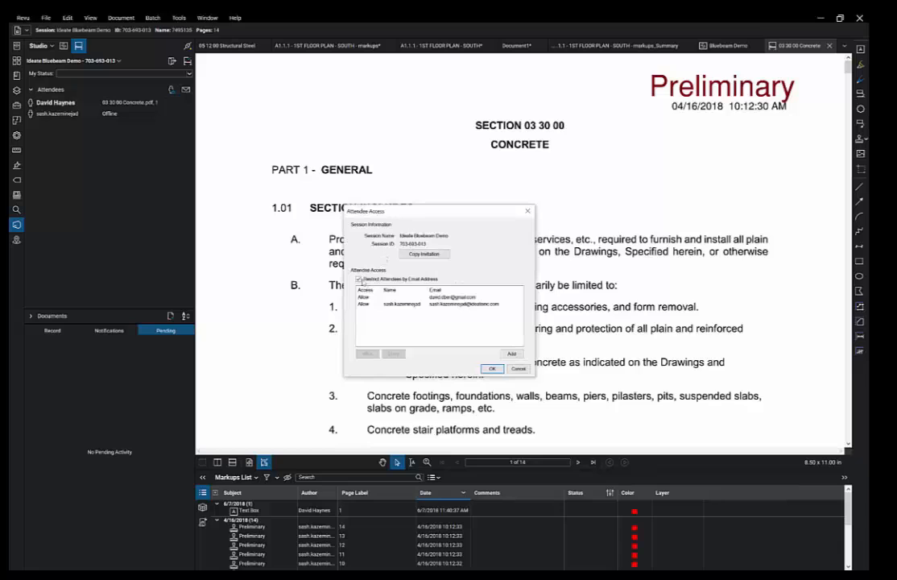
click(520, 370)
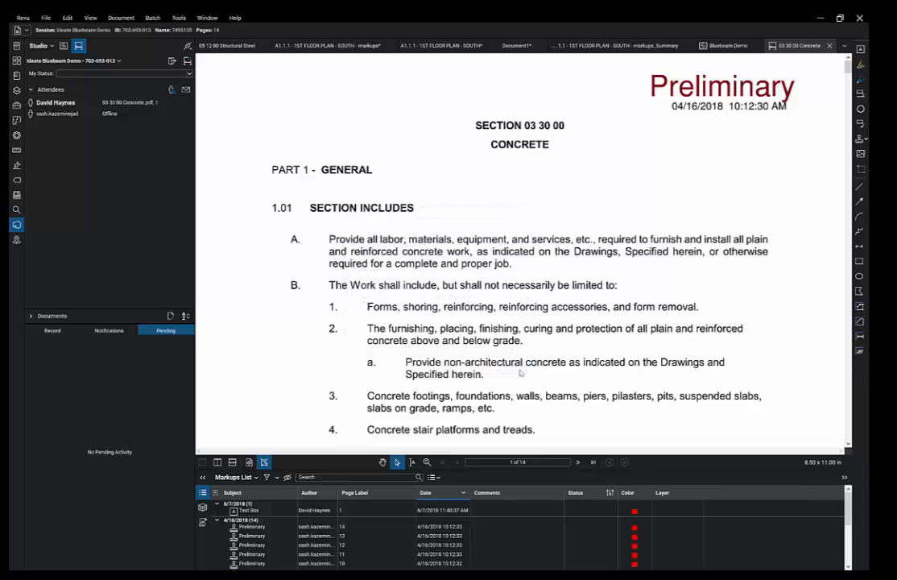
Return to the session record and generate a PDF Package Report titled Ideate Bluebeam Demo
click(60, 334)
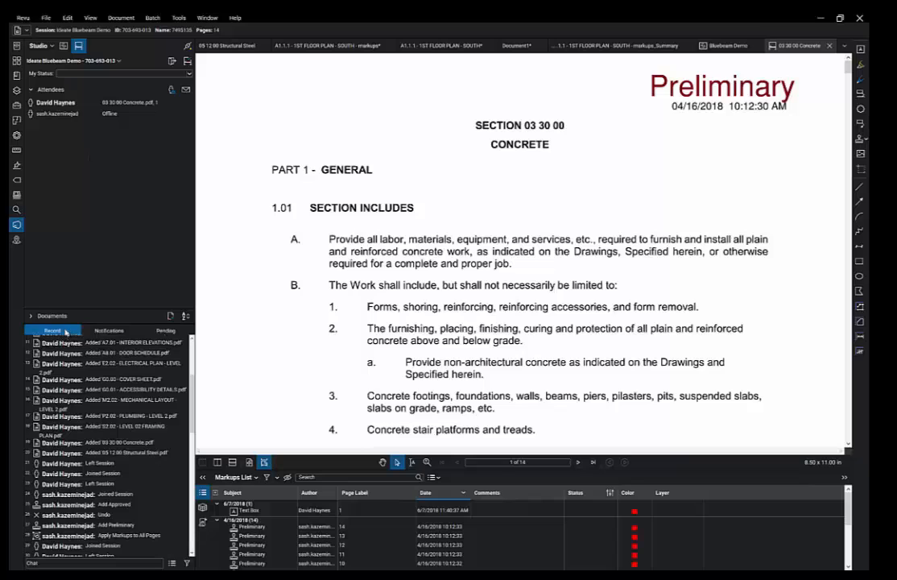
click(172, 563)
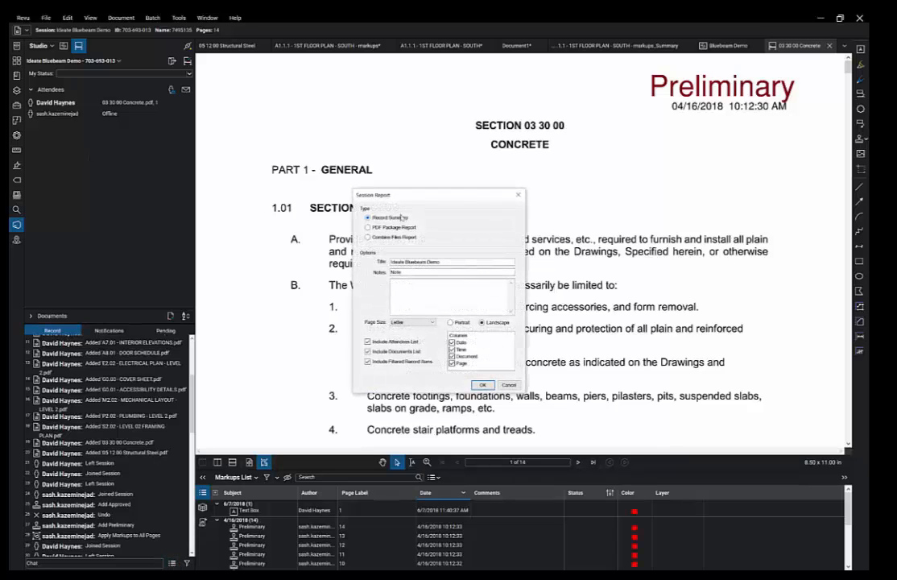
click(367, 228)
click(484, 385)
key(Return)
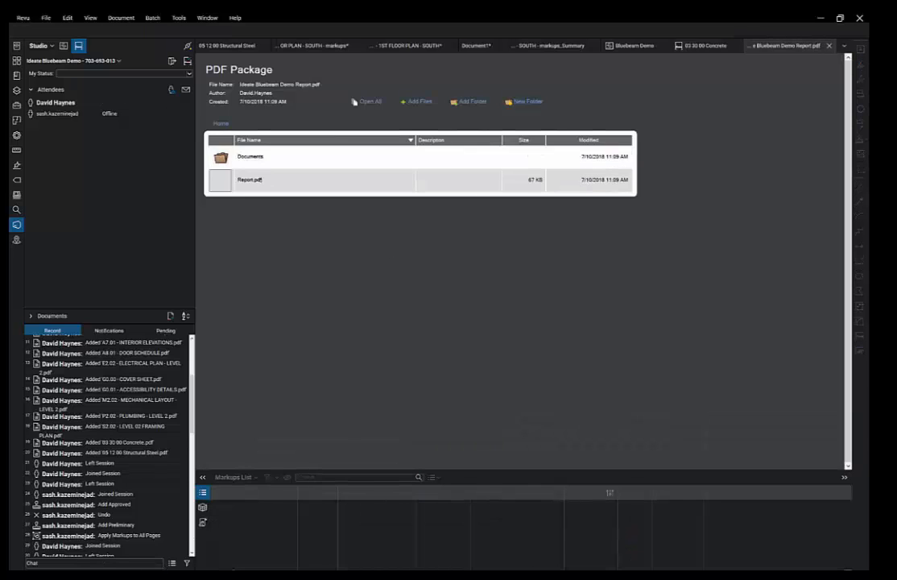
Open Report.pdf from the PDF package and read through its attendees, documents and record entries
double_click(257, 180)
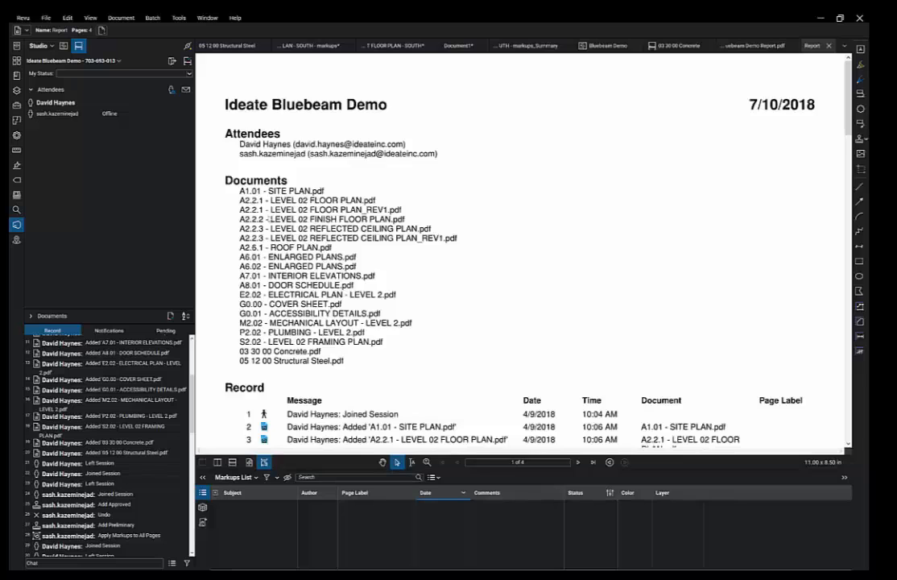
scroll(270, 218, down, 5)
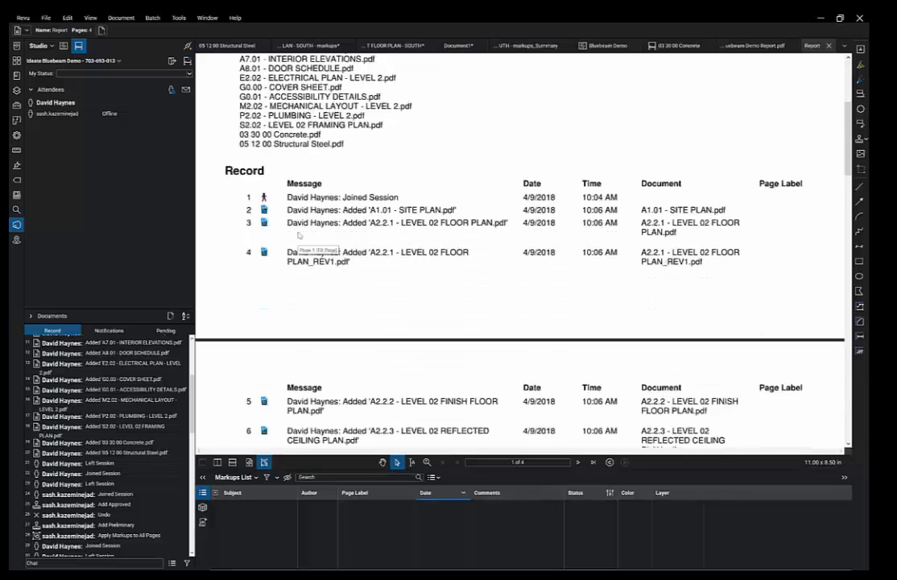
scroll(298, 235, down, 3)
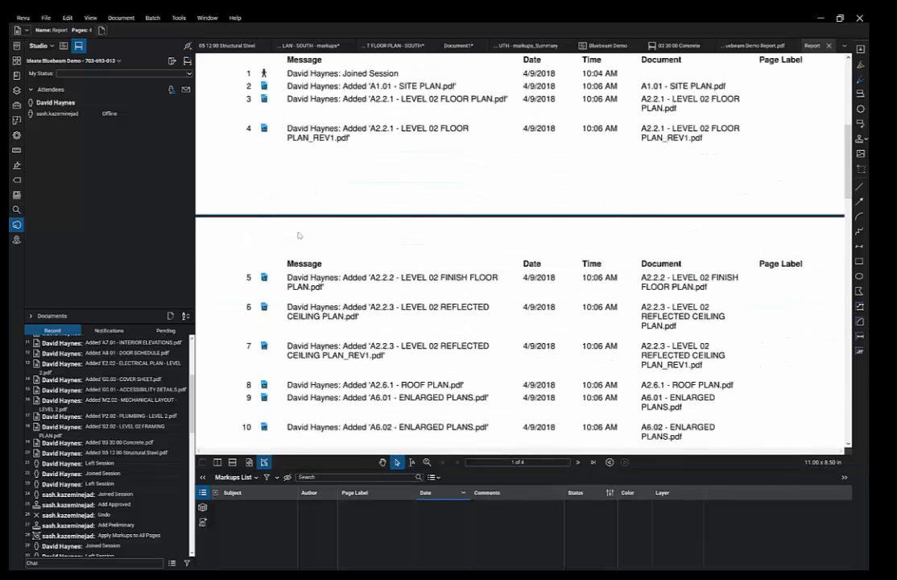